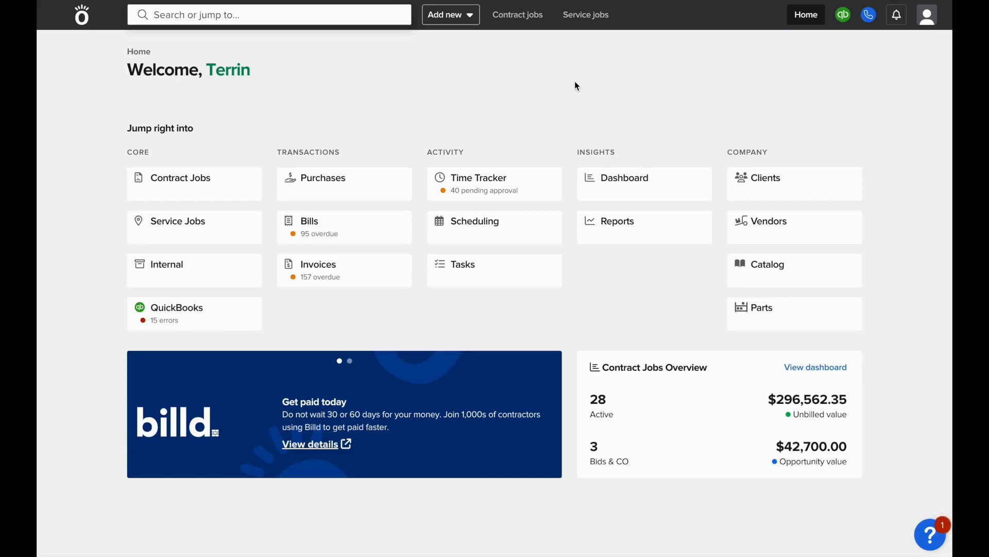
# Step: Open the QuickBooks accountant settings and view the expense defaults for the company and its vendors
pyautogui.click(848, 20)
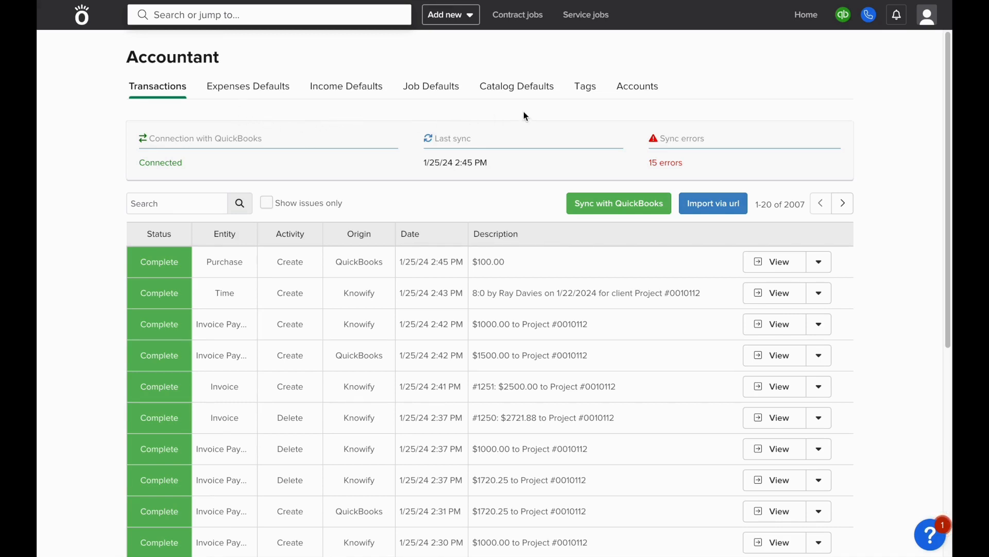
pyautogui.click(247, 93)
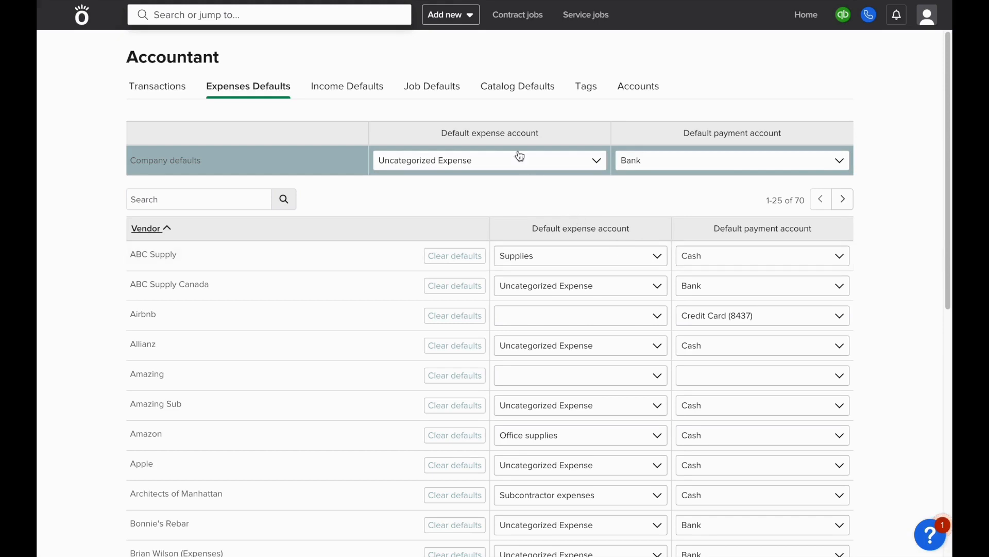
# Step: Start a new purchase as an expense paid with cash or debit card, with ABC Supply as the vendor
pyautogui.click(456, 15)
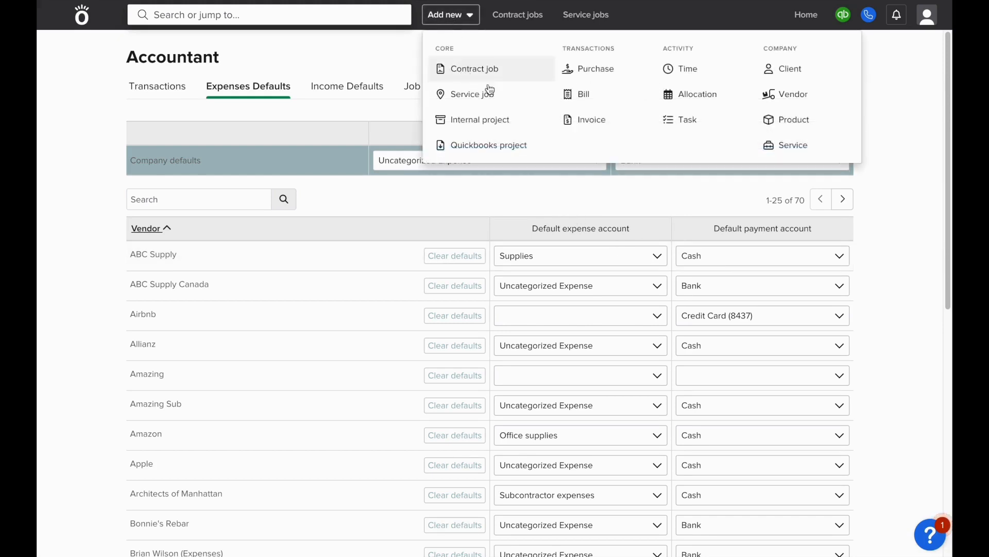
pyautogui.click(608, 66)
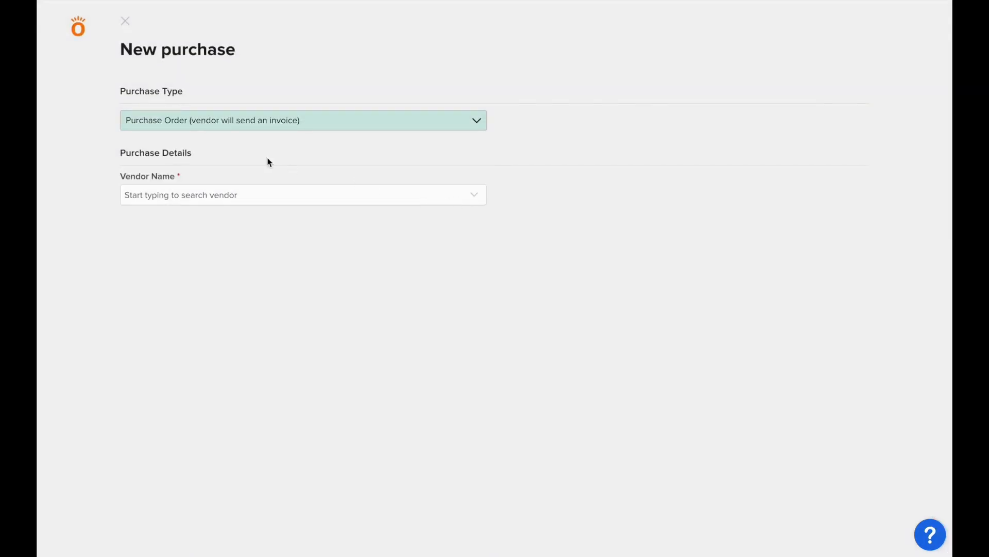
pyautogui.click(237, 124)
pyautogui.click(240, 136)
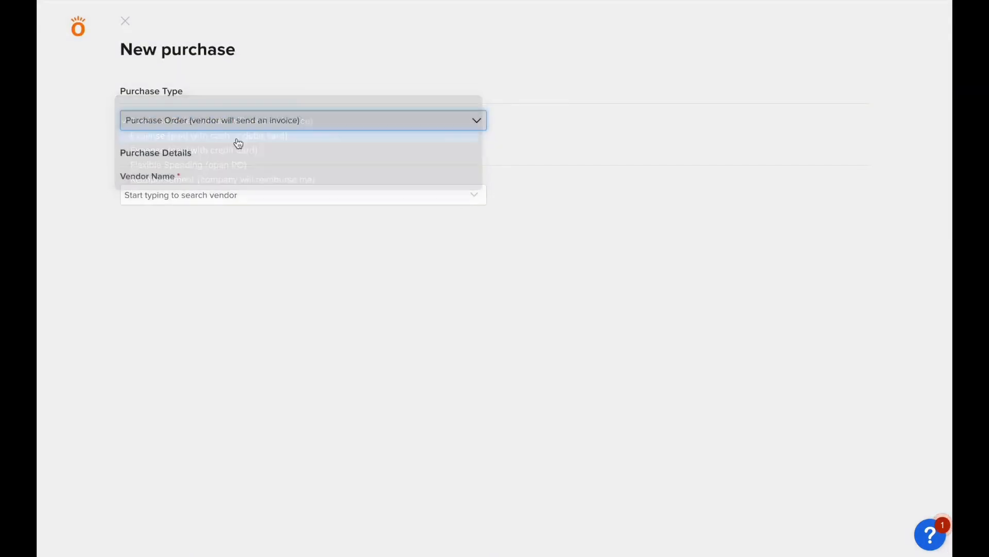
pyautogui.click(228, 195)
pyautogui.click(223, 244)
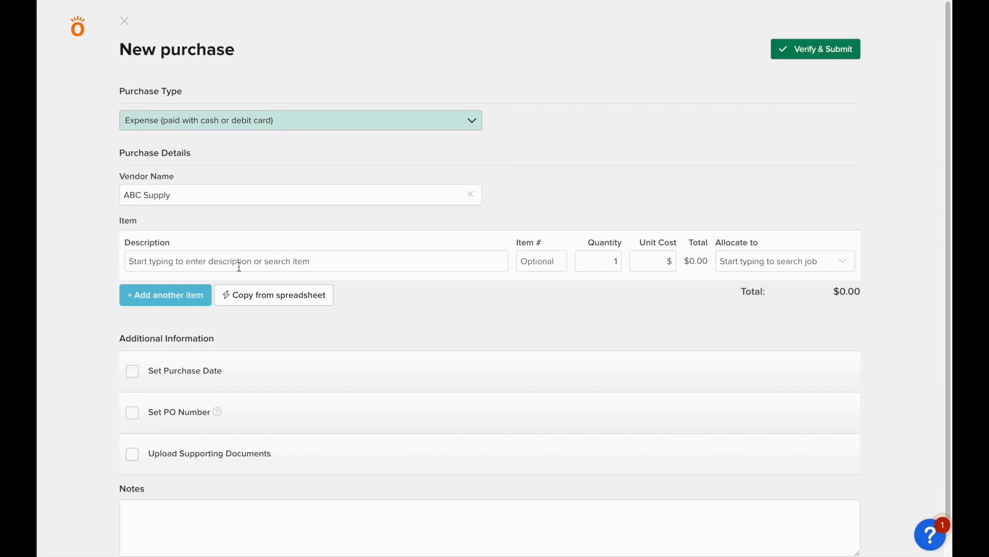
# Step: Enter a Materials item with quantity 100 and unit cost $1, allocated to the Demo phase of Project #0010106
pyautogui.click(235, 261)
pyautogui.write('Materials')
pyautogui.press('Tab')
pyautogui.press('Tab')
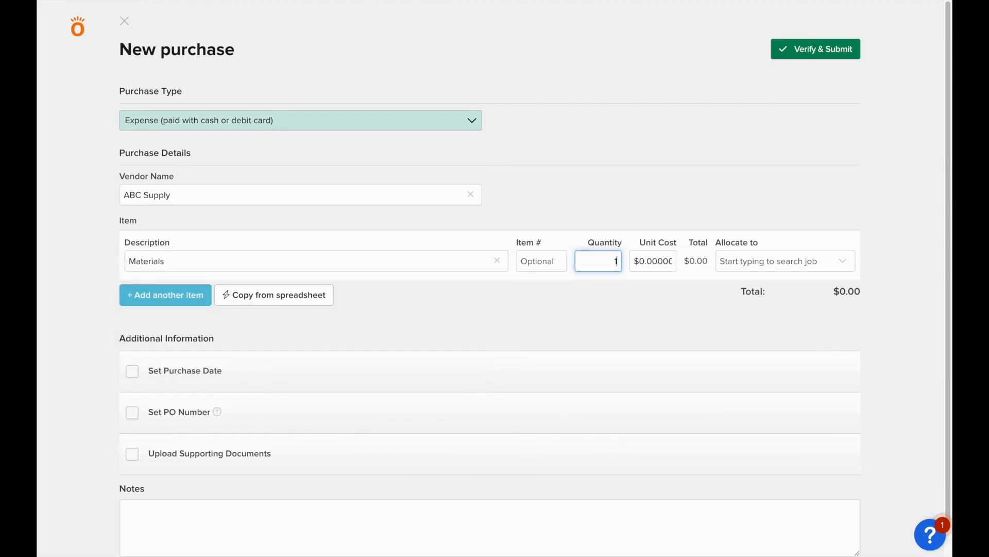
pyautogui.write('100')
pyautogui.press('Tab')
pyautogui.write('1')
pyautogui.press('Tab')
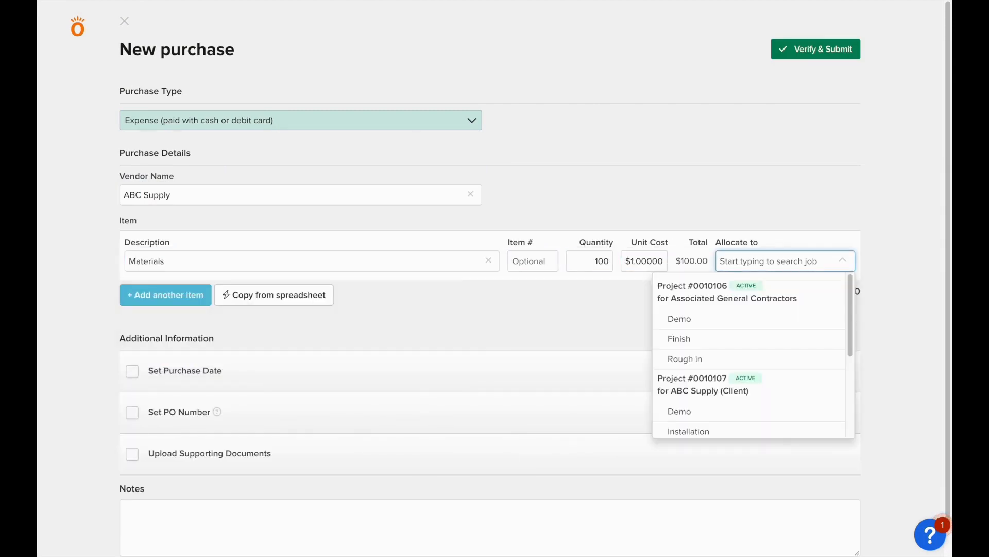
pyautogui.click(710, 319)
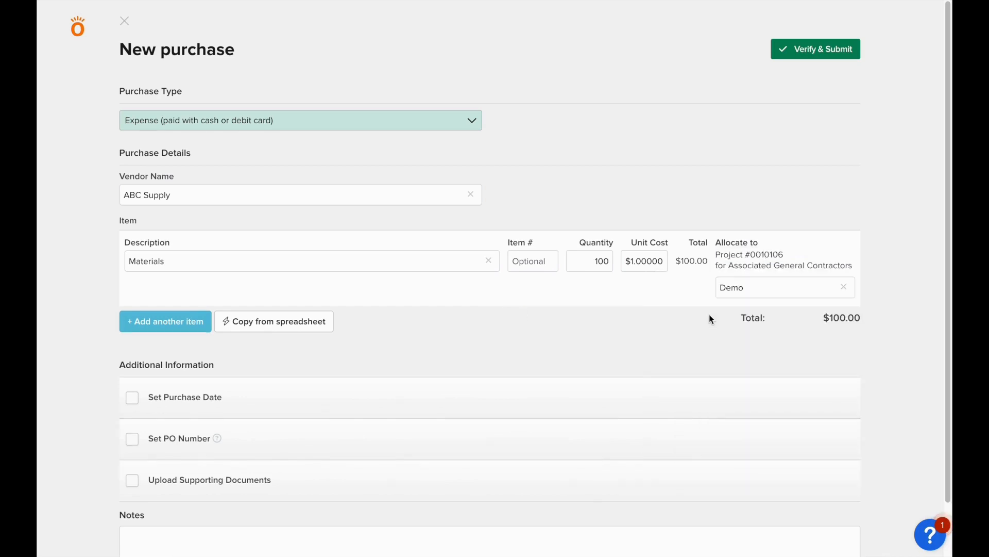
# Step: Submit the ABC Supply purchase with Send to QuickBooks enabled, and close its details
pyautogui.click(799, 48)
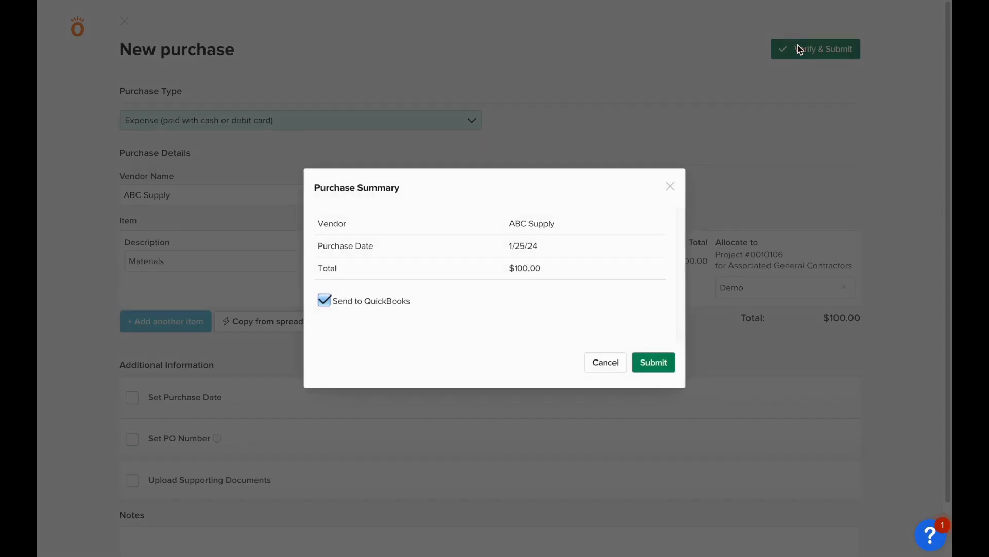
pyautogui.click(655, 362)
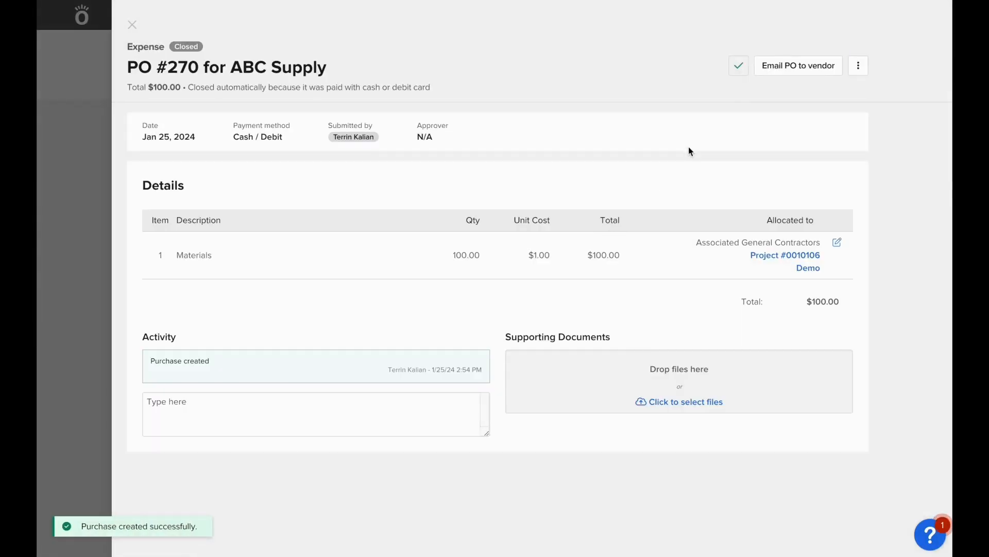
pyautogui.click(738, 66)
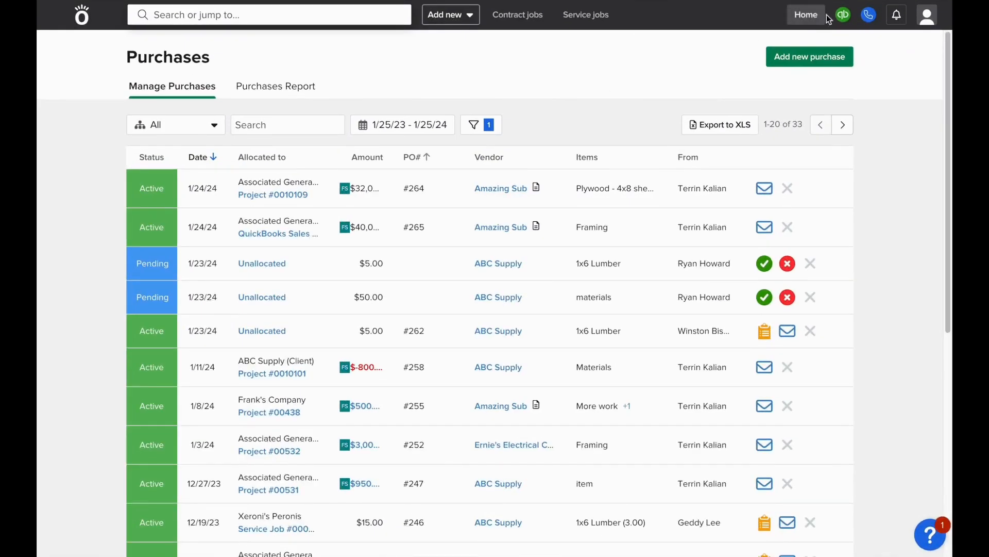
# Step: Clear the expense defaults of the vendor ABC Supply Canada in the QuickBooks accountant settings
pyautogui.click(843, 14)
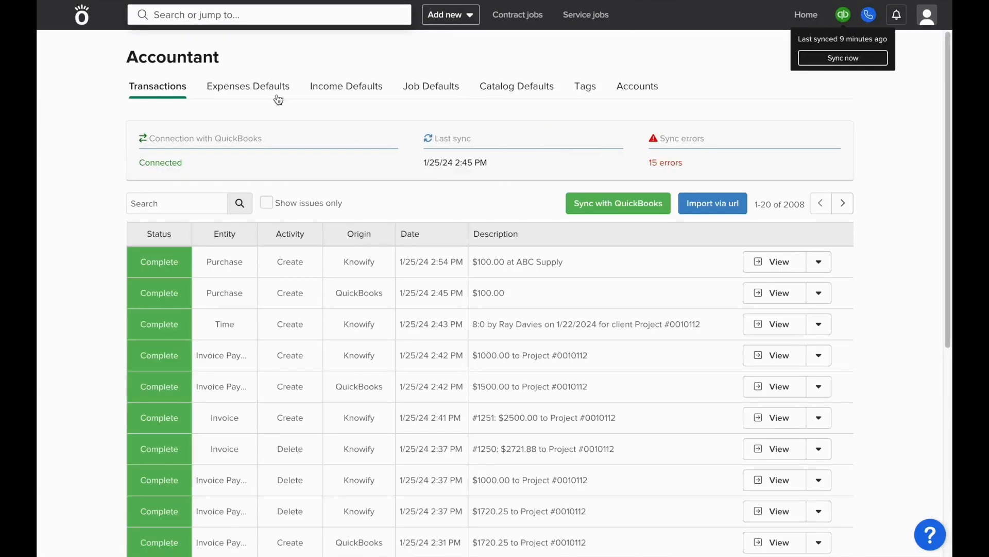
pyautogui.click(274, 85)
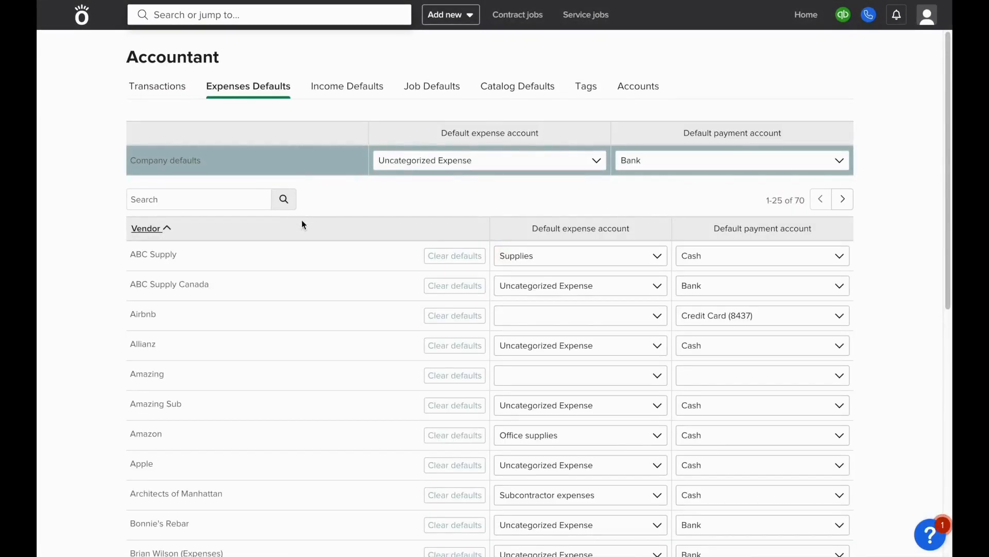
pyautogui.click(471, 288)
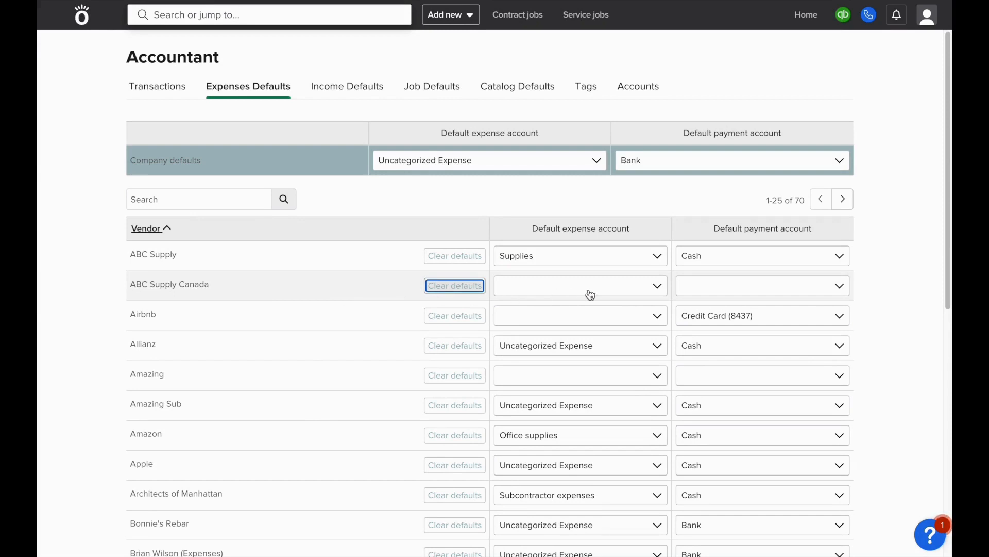
# Step: Start a new purchase as an expense paid with cash or debit card, with ABC Supply Canada as the vendor
pyautogui.click(452, 19)
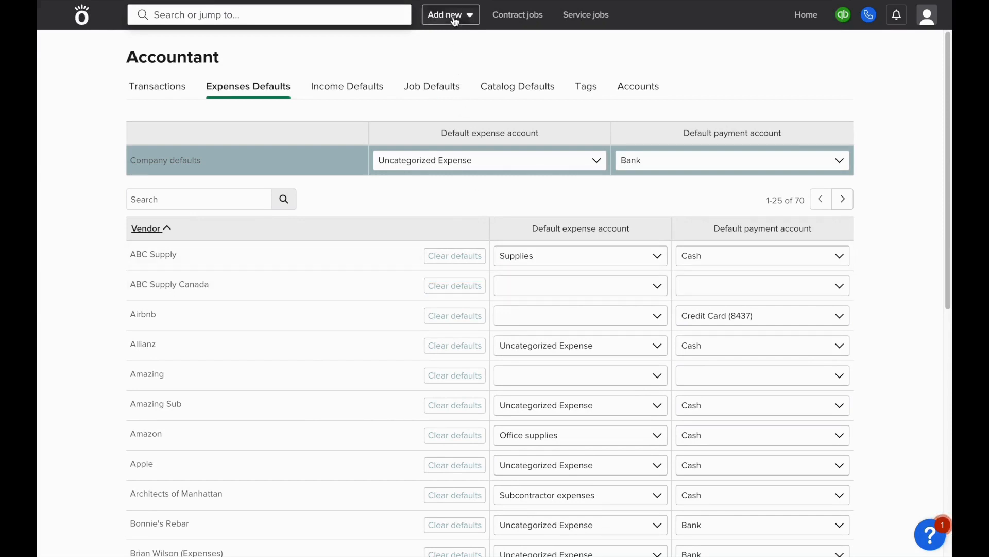
pyautogui.click(596, 73)
pyautogui.click(242, 129)
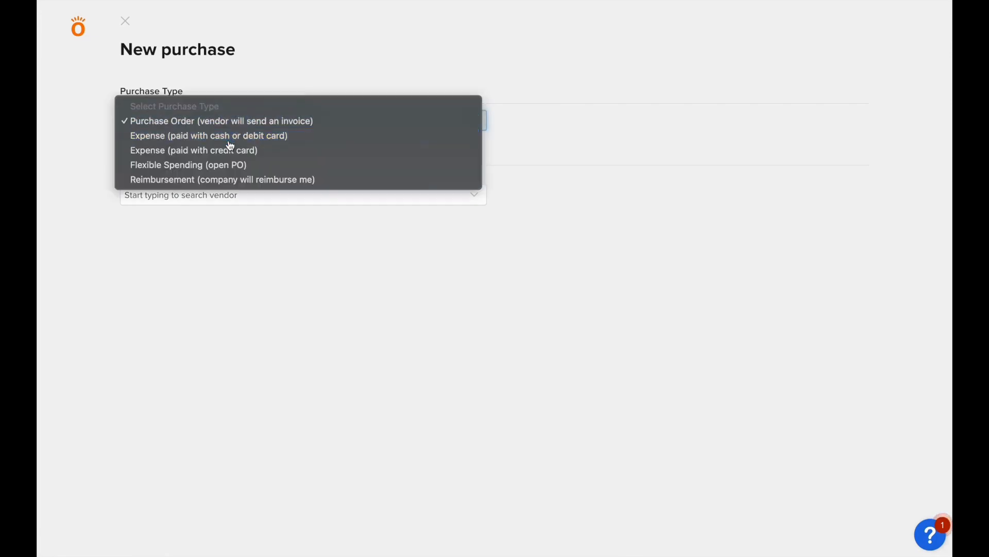
pyautogui.click(229, 136)
pyautogui.click(220, 185)
pyautogui.write('abc')
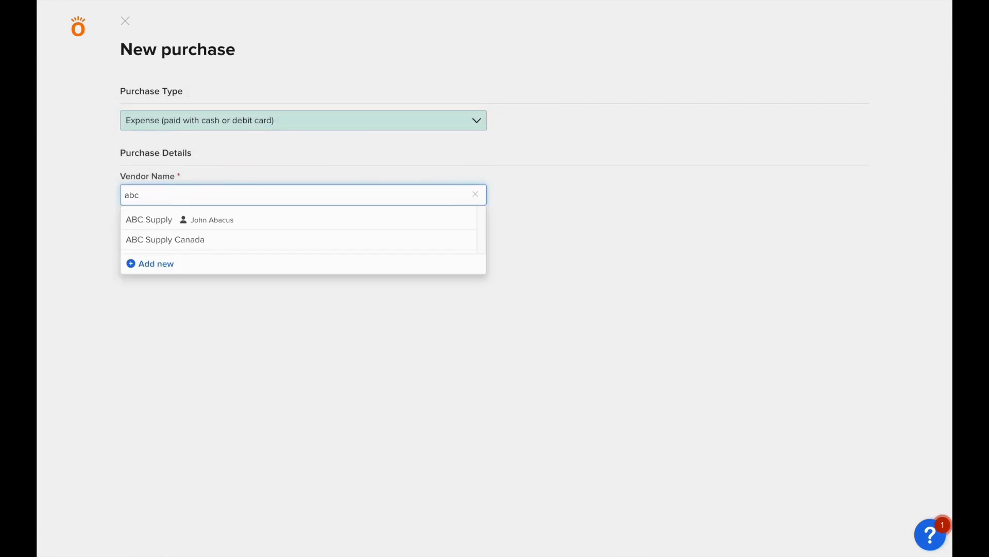
pyautogui.click(214, 238)
# Step: Enter a Materials item with quantity 100 and unit cost $1, allocated to the Finish phase of Project #0010106
pyautogui.click(234, 253)
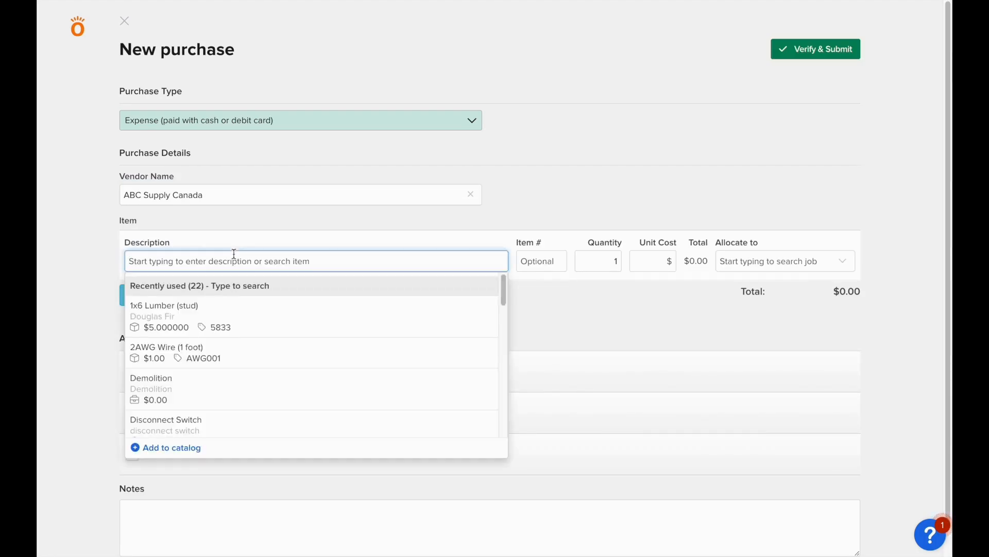
pyautogui.write('Materials')
pyautogui.press('Tab')
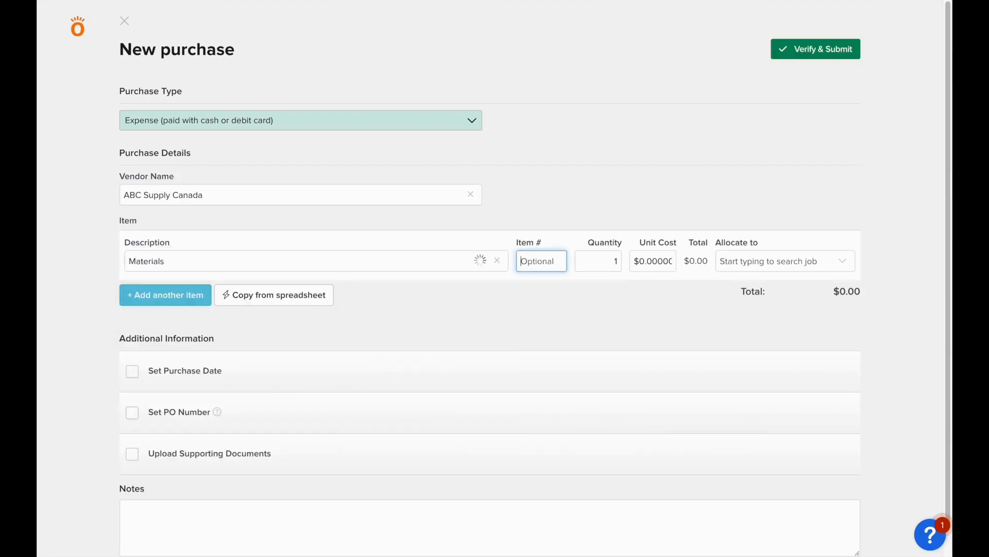
pyautogui.press('Tab')
pyautogui.write('100')
pyautogui.press('Tab')
pyautogui.write('1')
pyautogui.press('Tab')
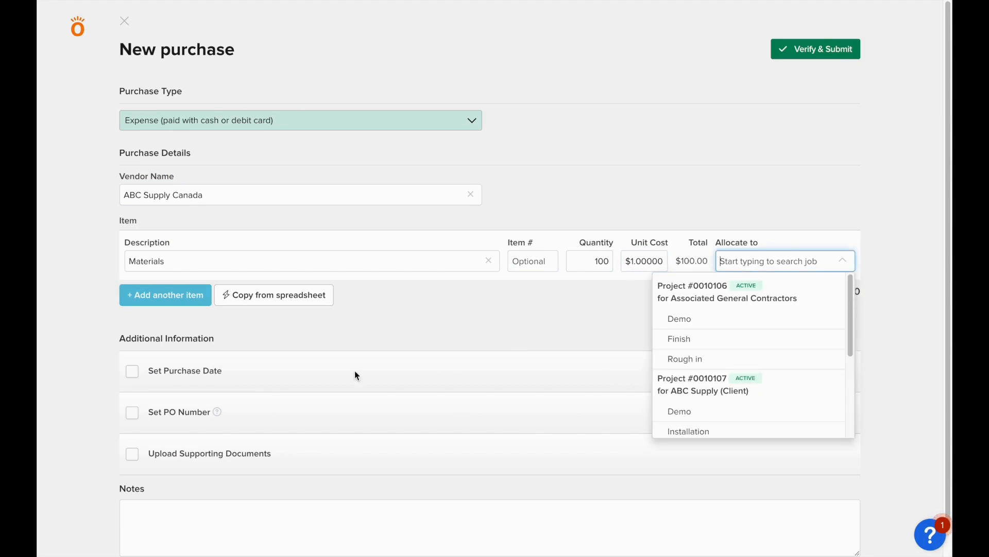
pyautogui.click(677, 340)
# Step: Submit the ABC Supply Canada purchase to QuickBooks, and close its details
pyautogui.click(814, 50)
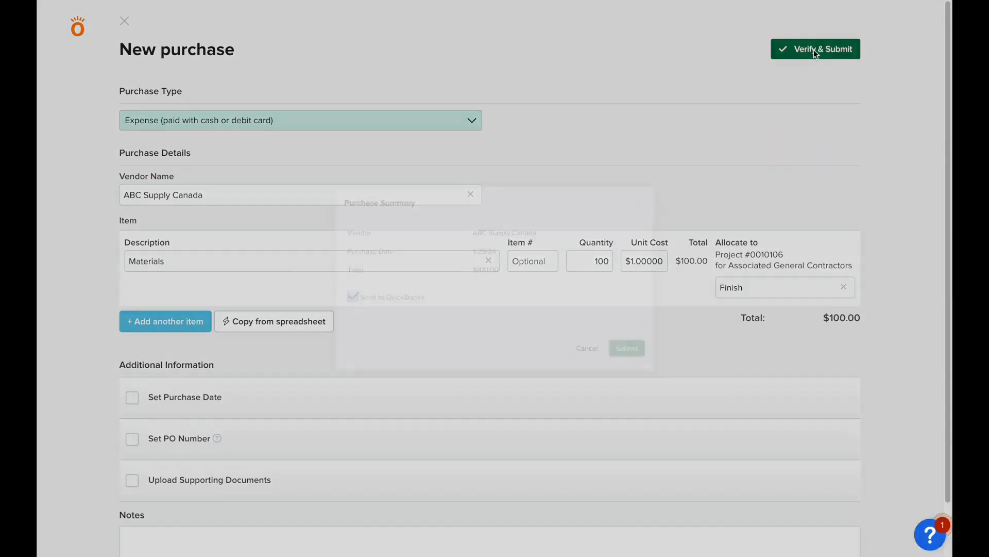
pyautogui.click(636, 359)
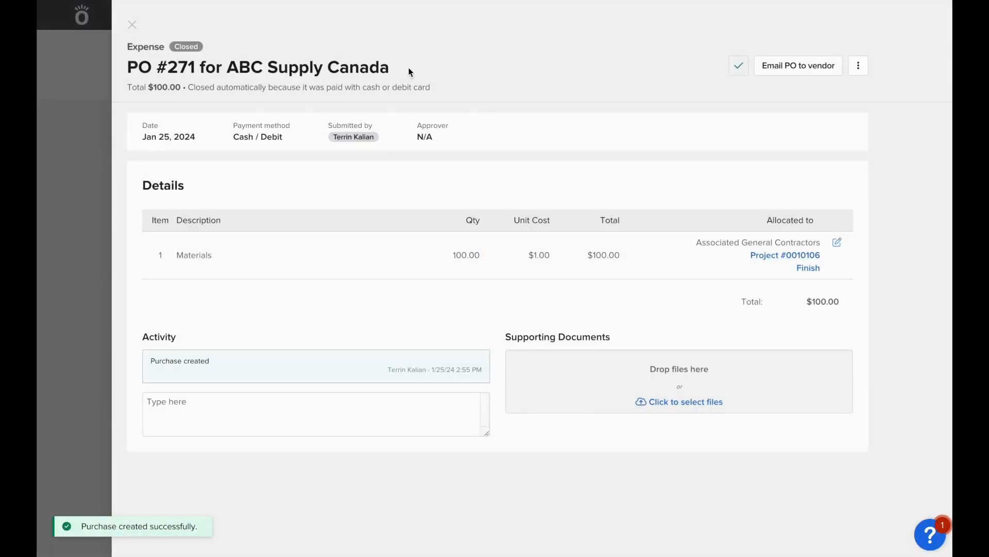
pyautogui.click(742, 68)
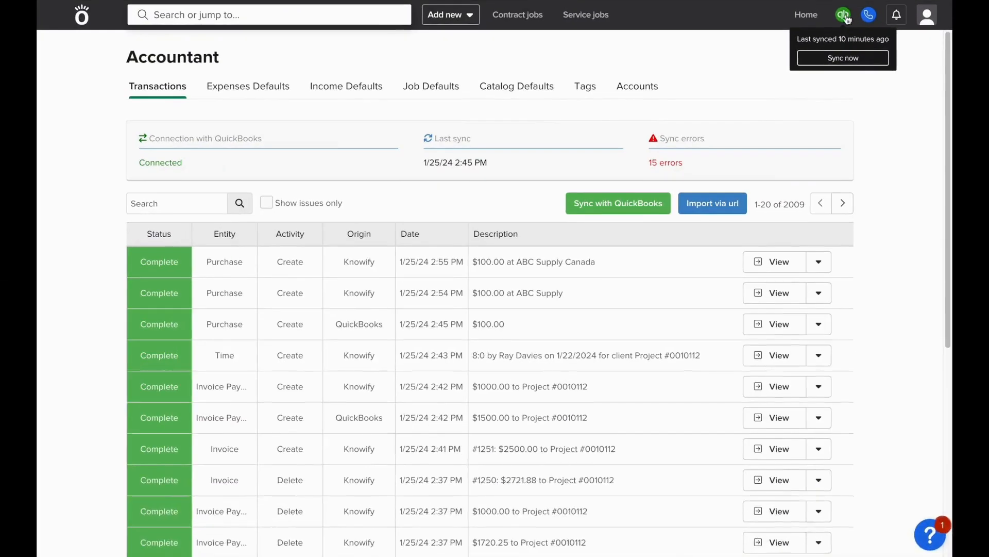
# Step: Show jobs instead of clients in the accountant's income defaults and filter them by 112
pyautogui.click(331, 91)
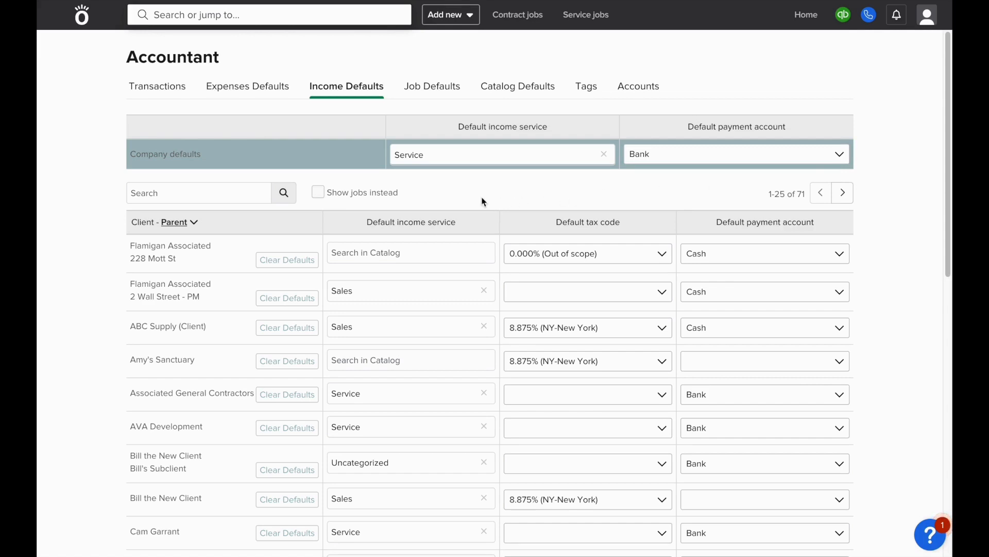
pyautogui.click(319, 191)
pyautogui.click(222, 196)
pyautogui.write('112')
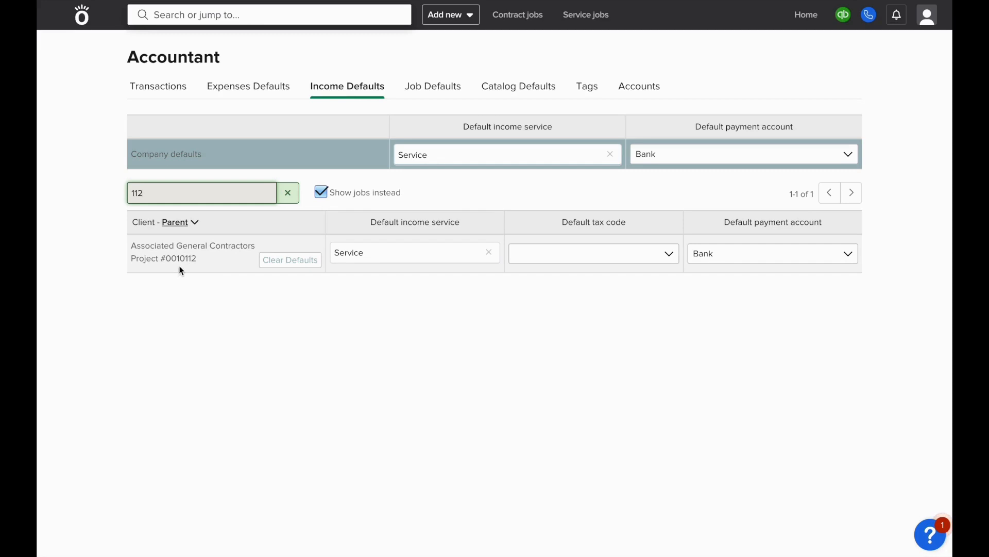
# Step: Set Project #0010112's default income service to Sales and its default payment account to Cash
pyautogui.click(406, 255)
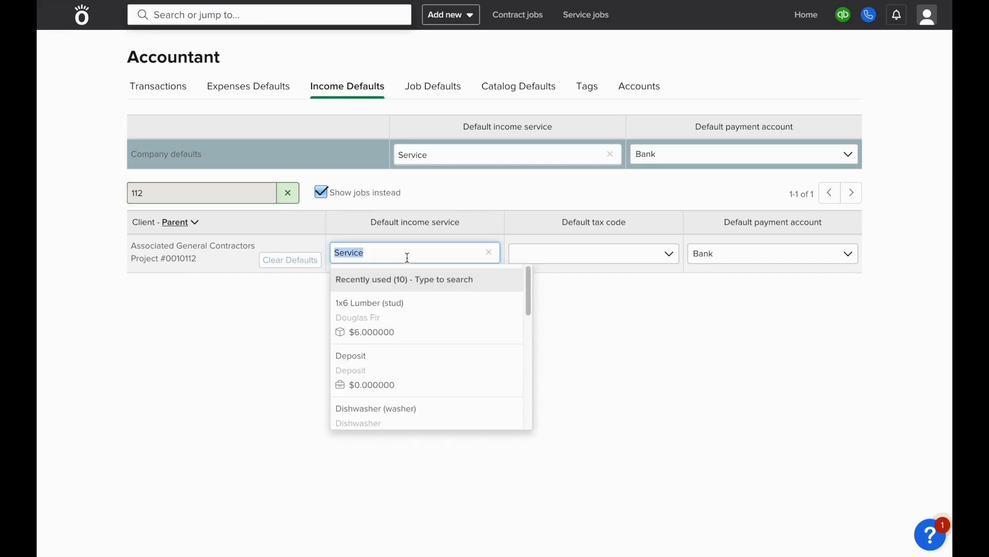
pyautogui.write('sales')
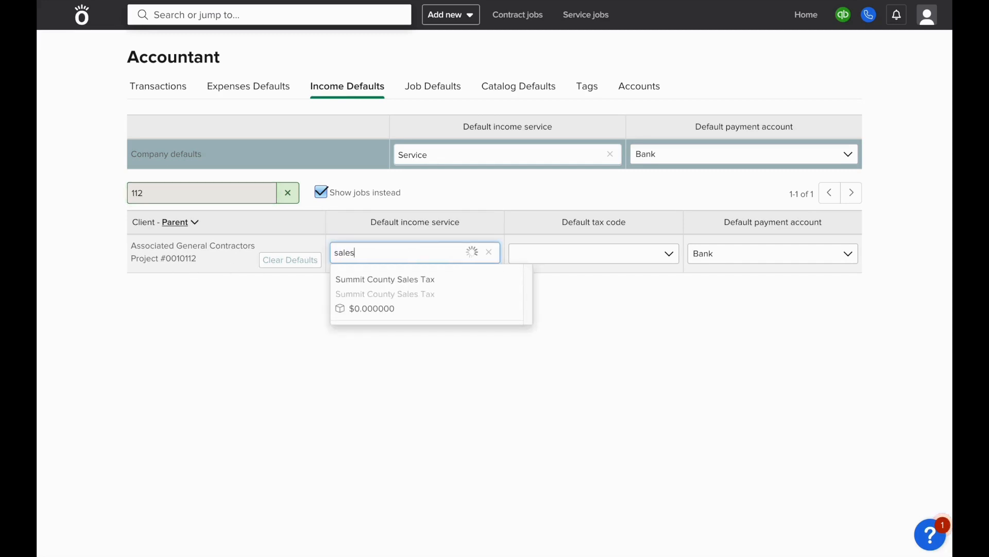
pyautogui.click(431, 273)
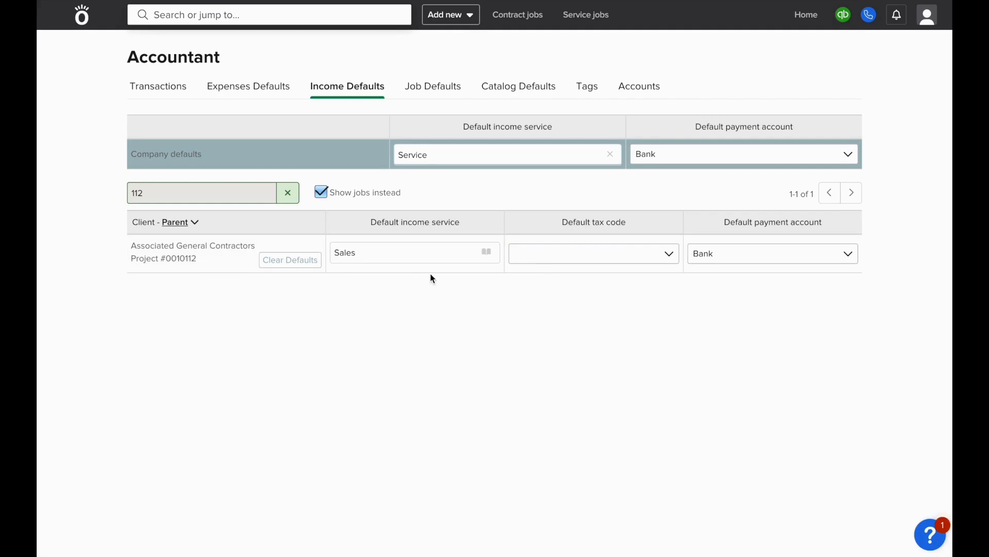
pyautogui.click(718, 256)
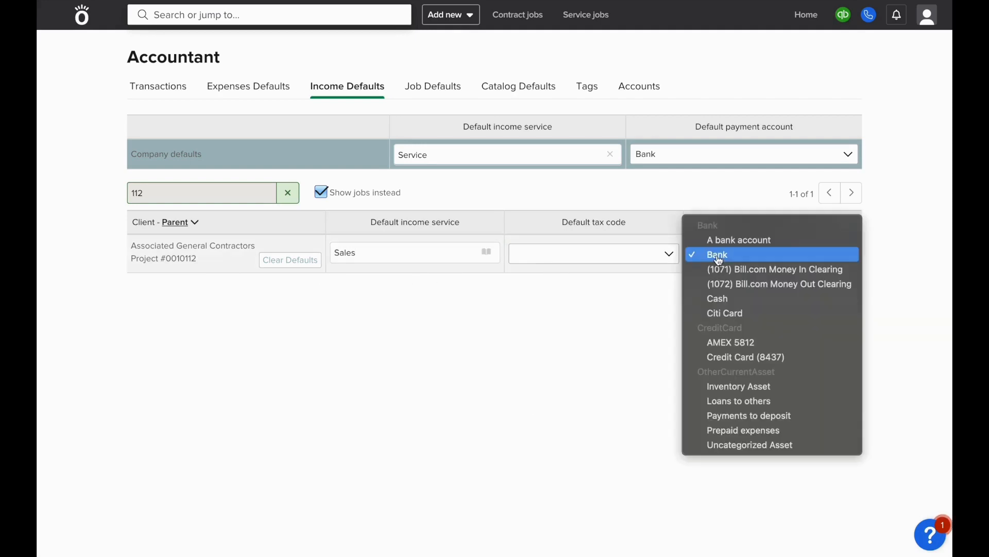
pyautogui.click(728, 299)
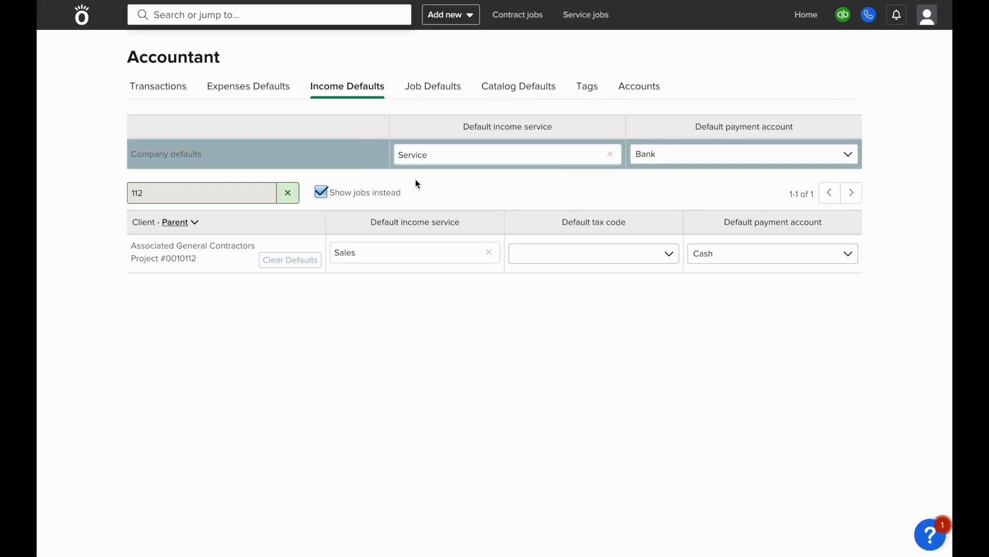
# Step: Create a new invoice for Project #0010112 and set the progress billing of Construction Services to 50% complete
pyautogui.click(452, 23)
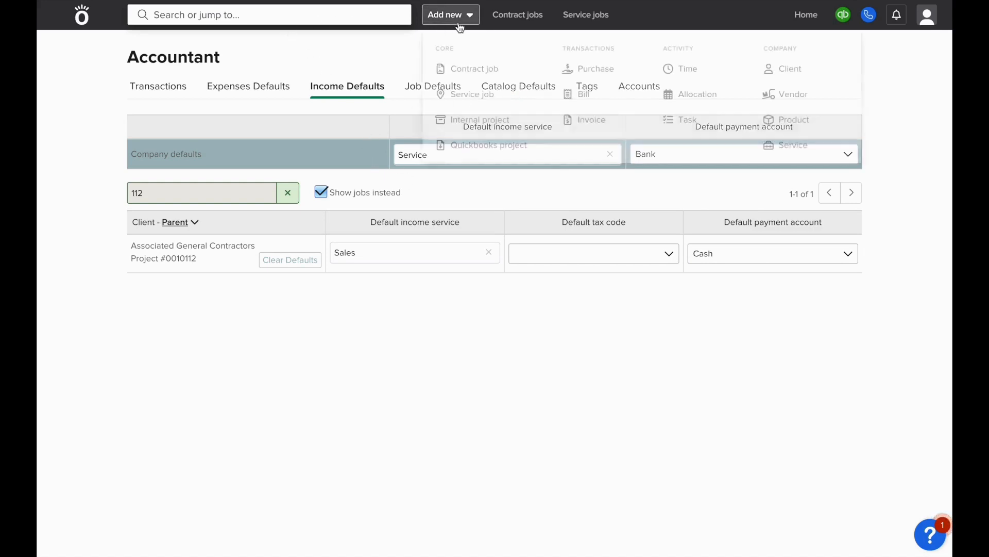
pyautogui.click(575, 119)
pyautogui.write('112')
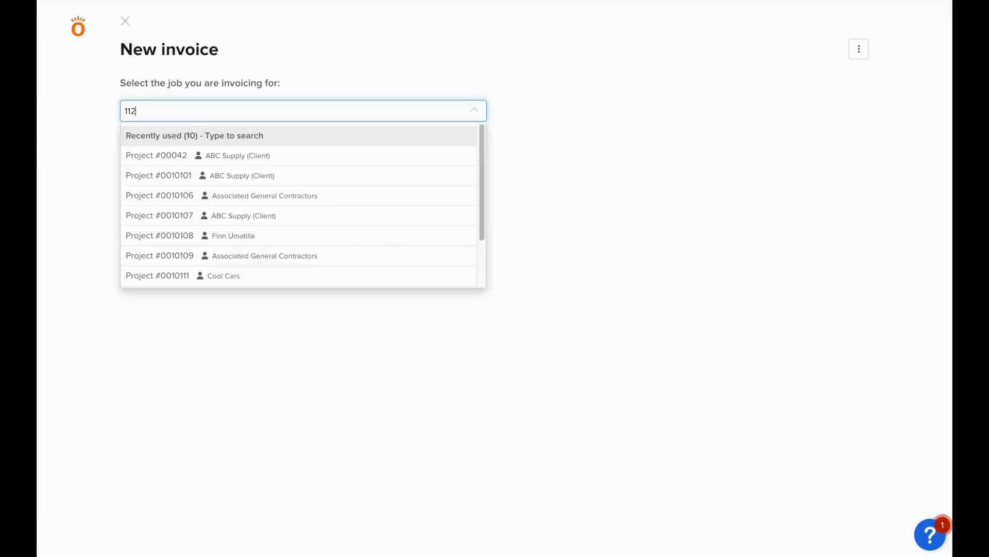
pyautogui.click(209, 139)
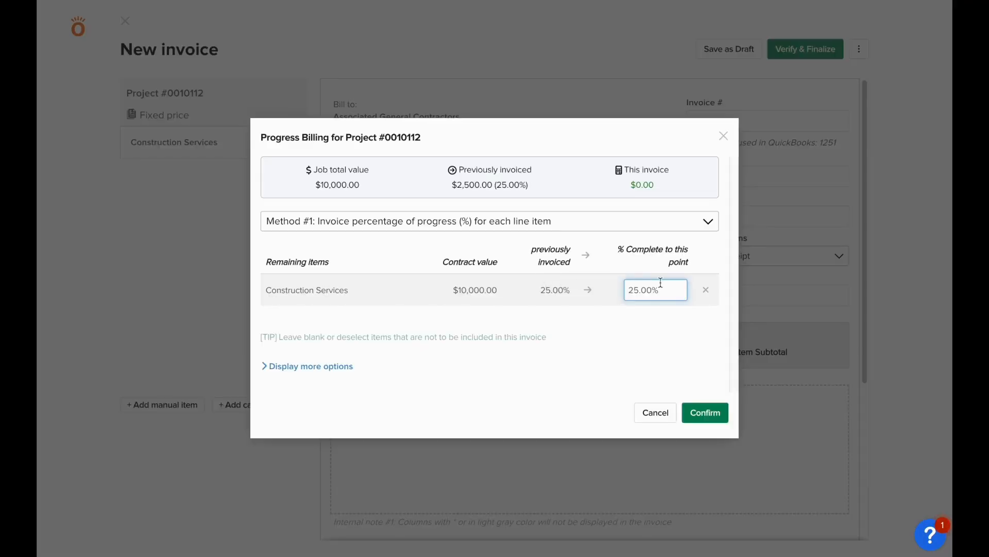
pyautogui.write('50')
pyautogui.click(719, 427)
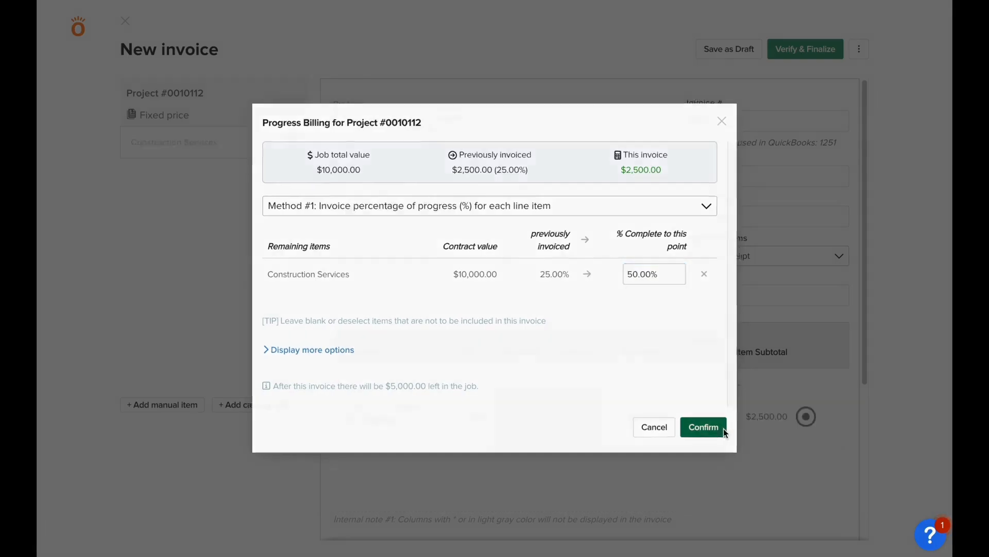
# Step: Finalize the Project #0010112 invoice and send it to QuickBooks, and view the synced invoice there
pyautogui.click(806, 49)
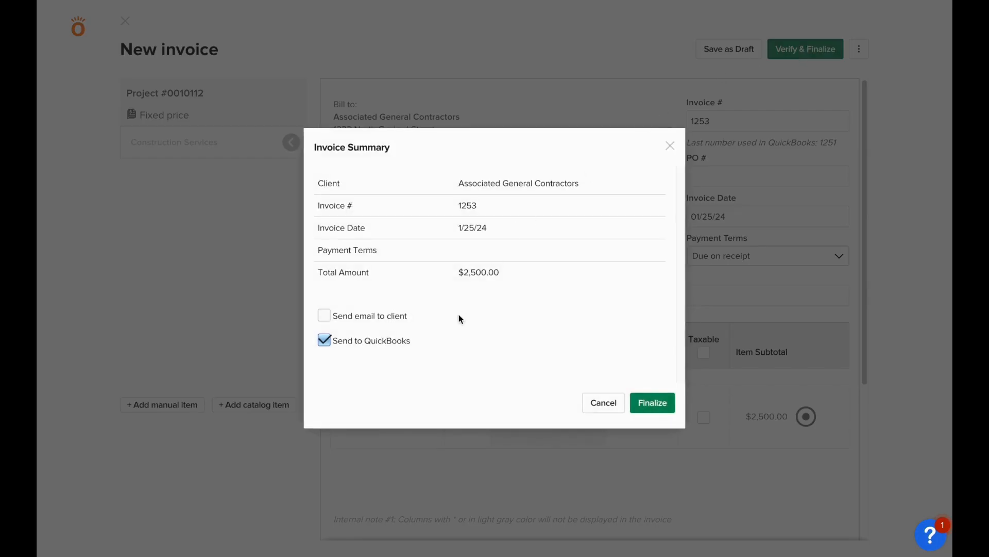
pyautogui.click(641, 407)
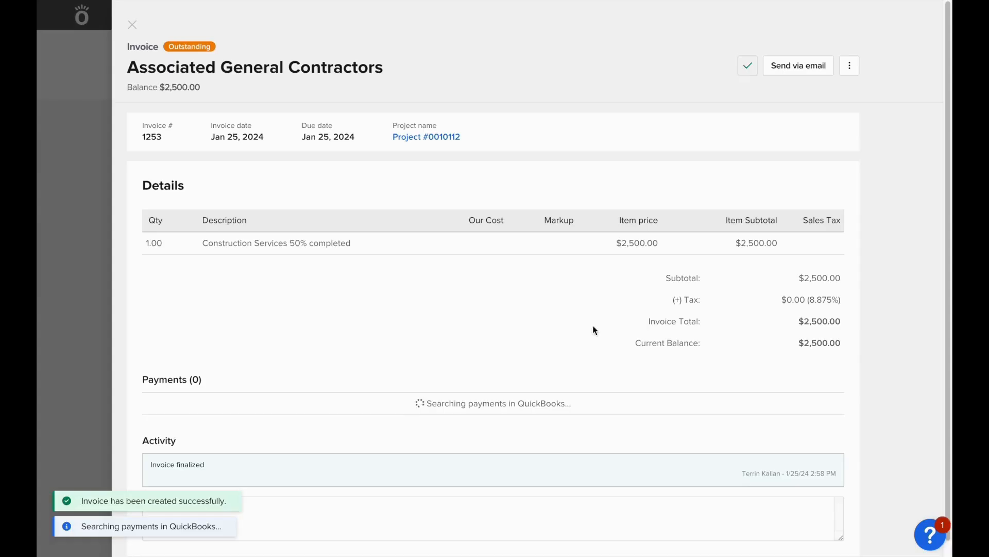
pyautogui.click(742, 69)
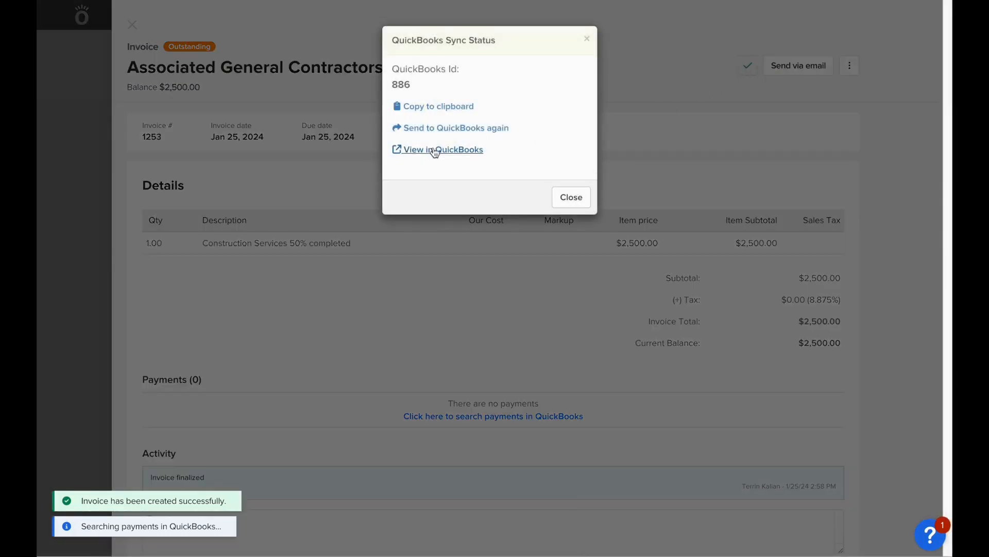
pyautogui.click(435, 149)
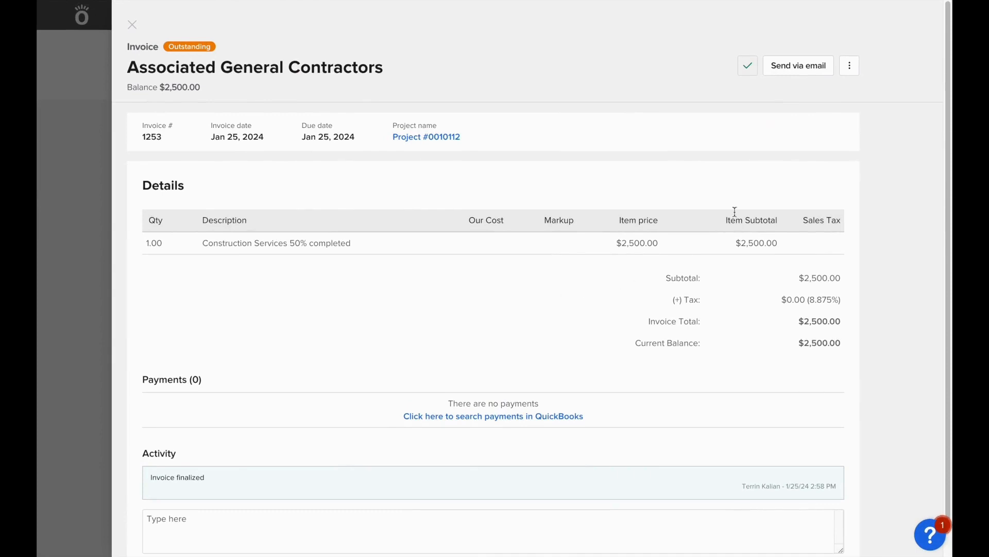
# Step: Record a payment of 2500.00 dated 01/25/24 for the invoice, send it to QuickBooks, and open the payment's sync status
pyautogui.click(850, 67)
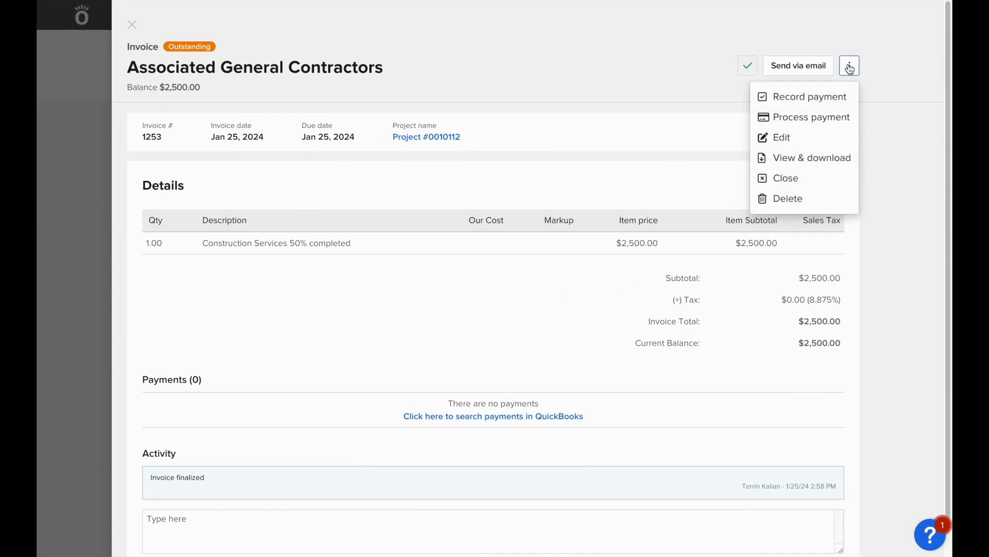
pyautogui.click(777, 102)
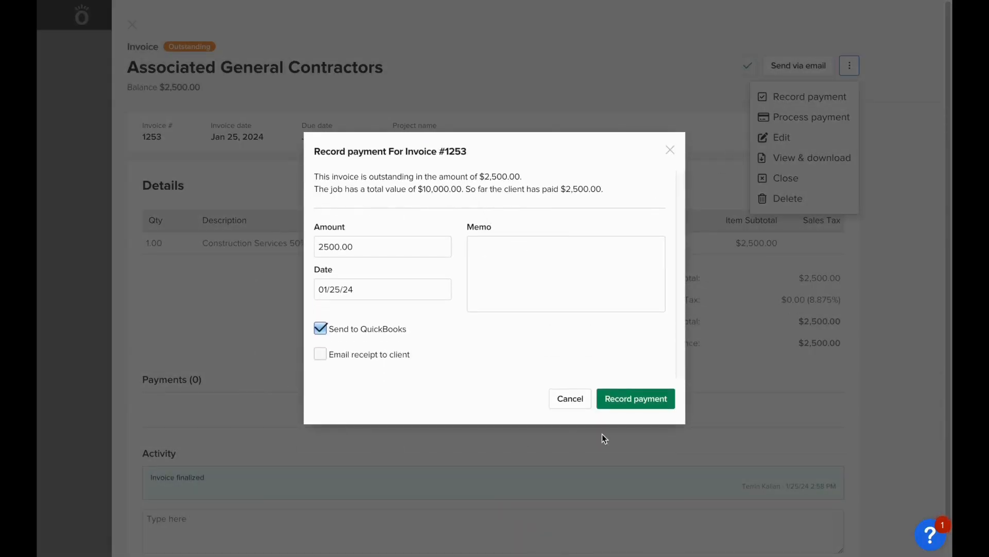
pyautogui.click(637, 405)
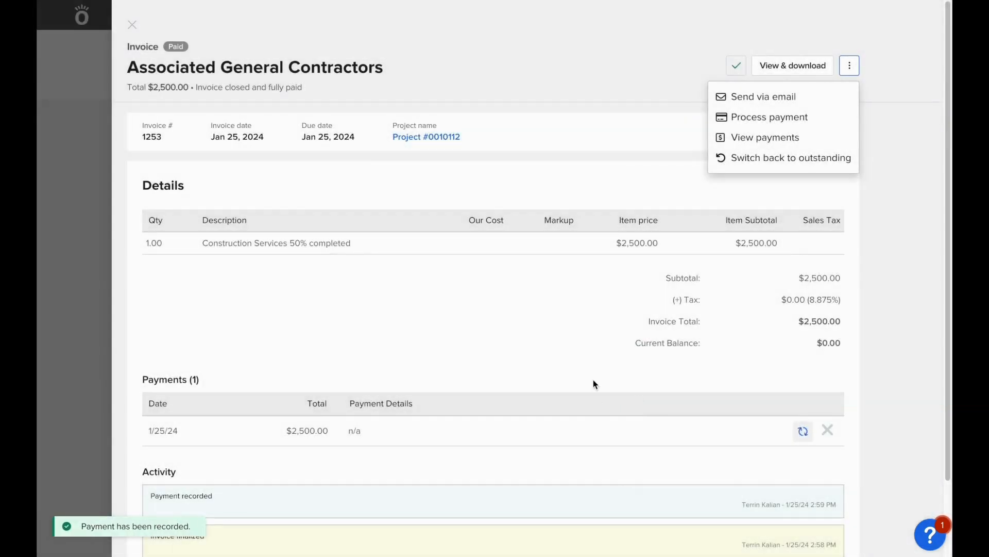
pyautogui.click(592, 370)
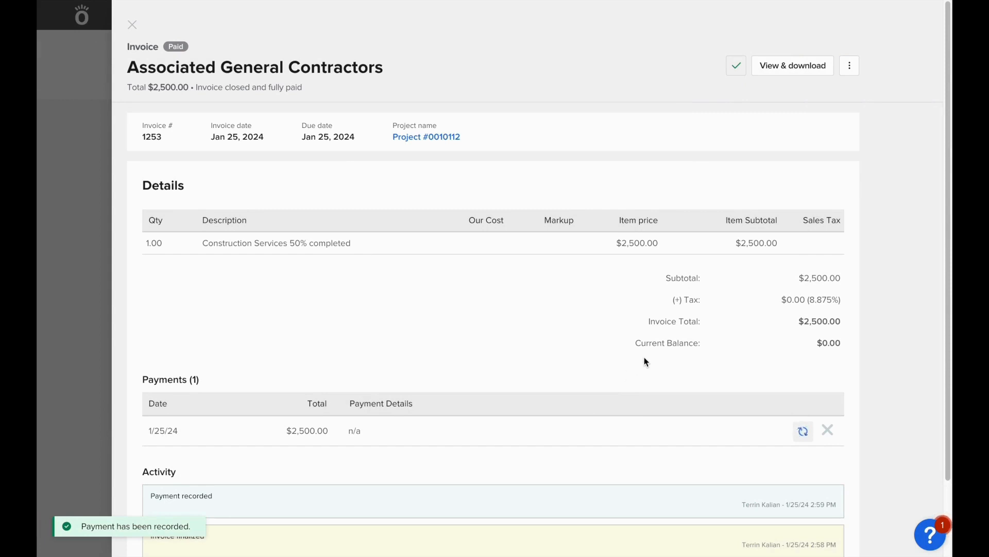
pyautogui.click(803, 431)
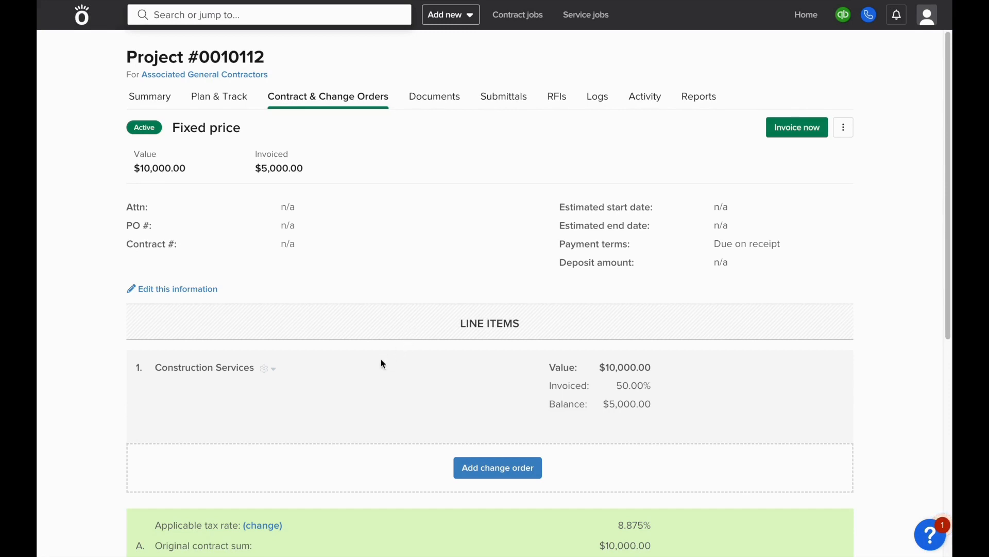
# Step: Associate the Construction Services line item of Project #0010112's contract with the Demolition catalog item
pyautogui.click(267, 370)
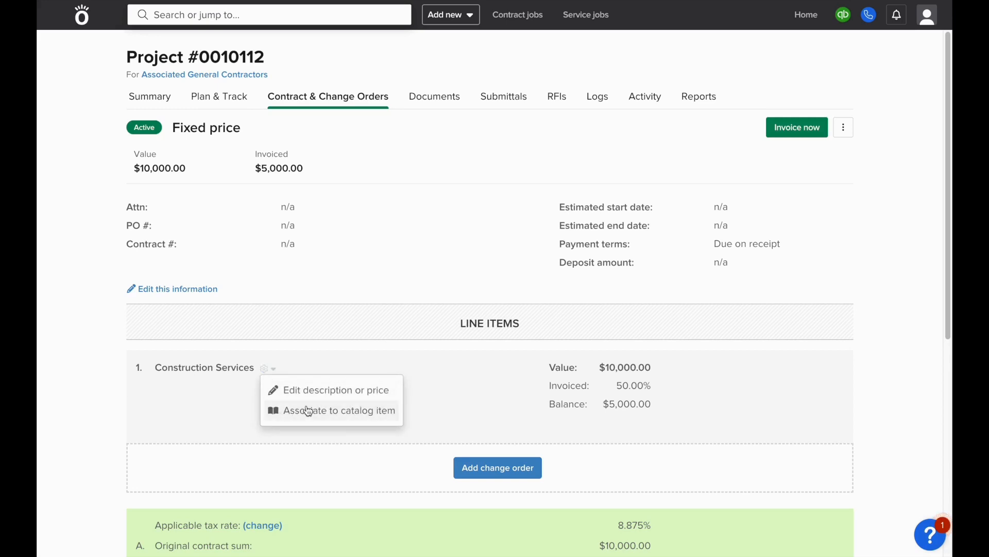
pyautogui.click(338, 411)
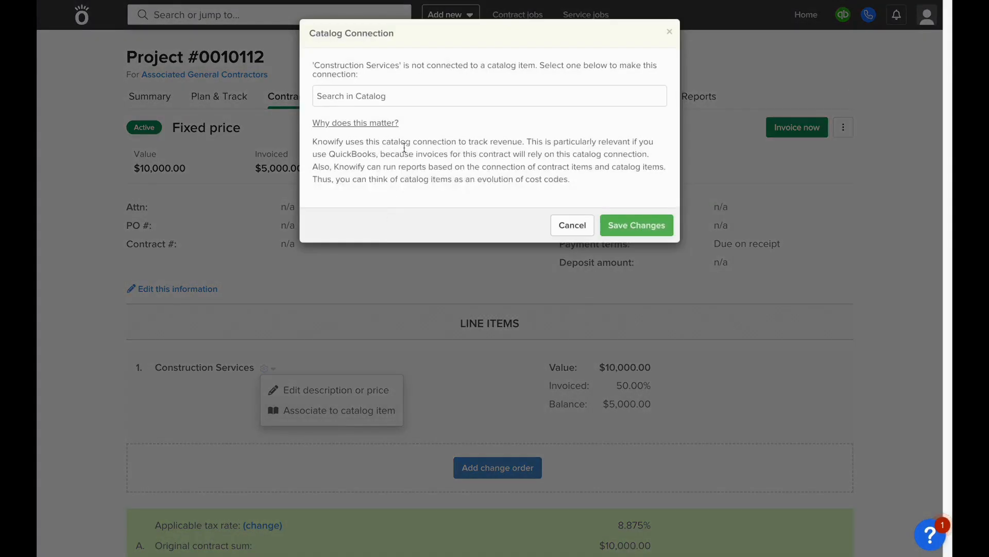
pyautogui.click(415, 95)
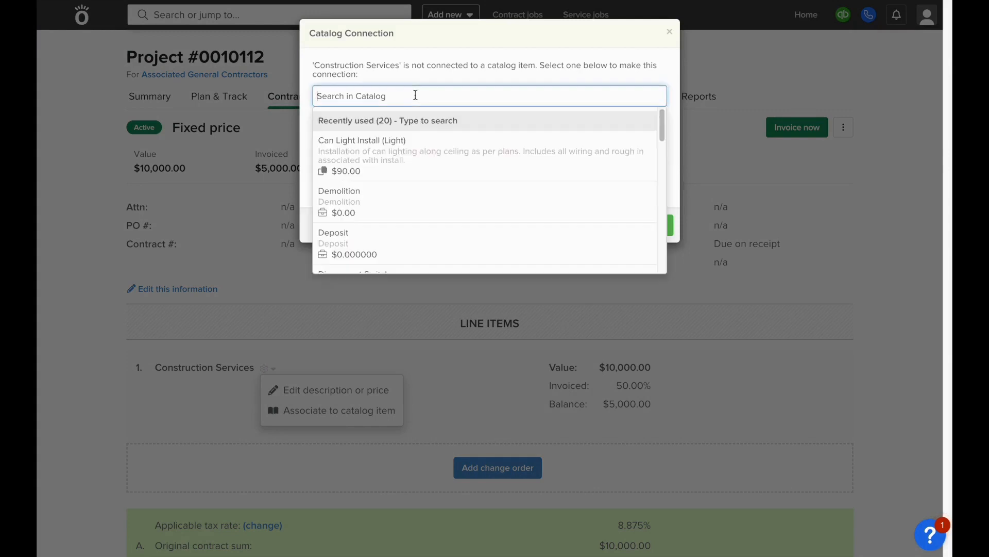
pyautogui.click(365, 211)
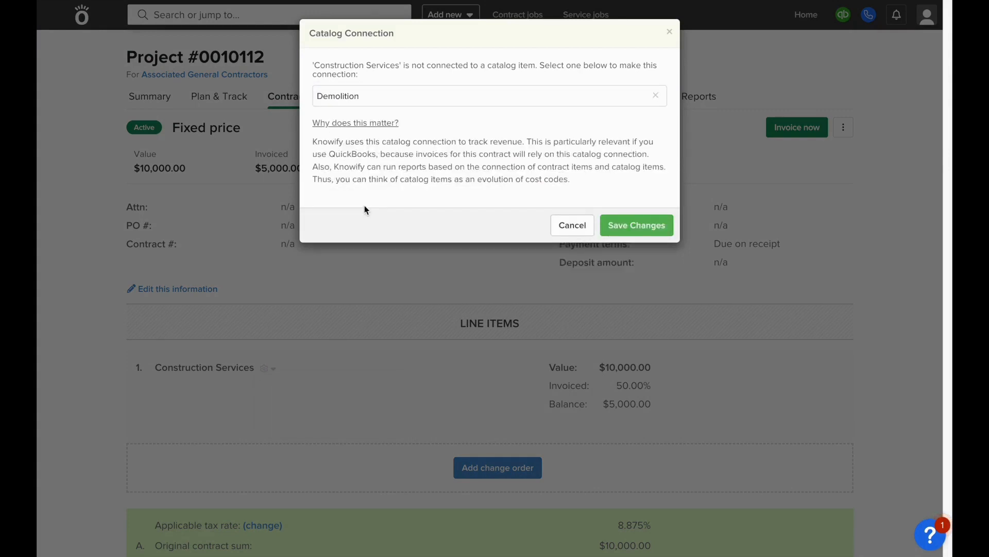
pyautogui.click(637, 225)
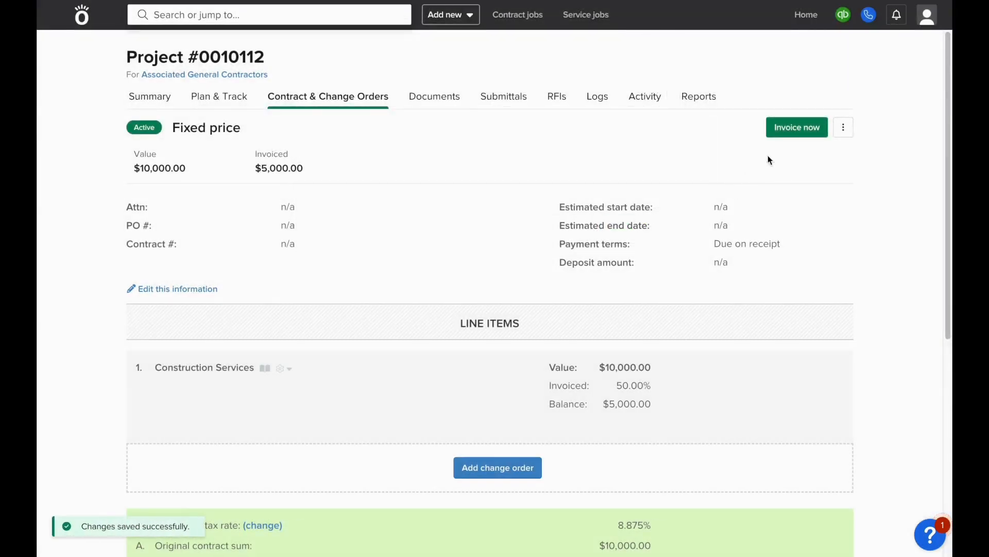
# Step: Invoice Construction Services at 75% complete, finalize the invoice, and open its QuickBooks sync status
pyautogui.click(794, 123)
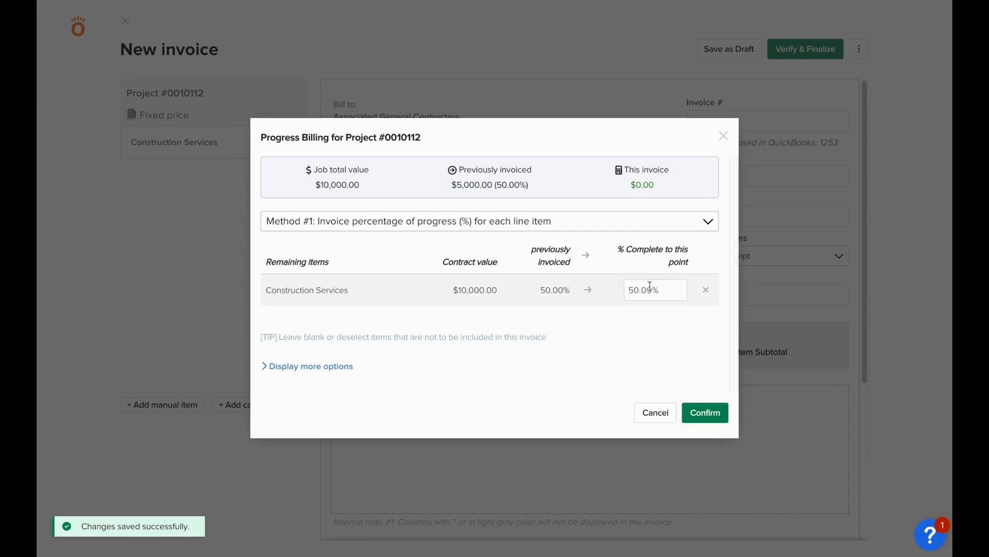
pyautogui.click(651, 286)
pyautogui.write('75')
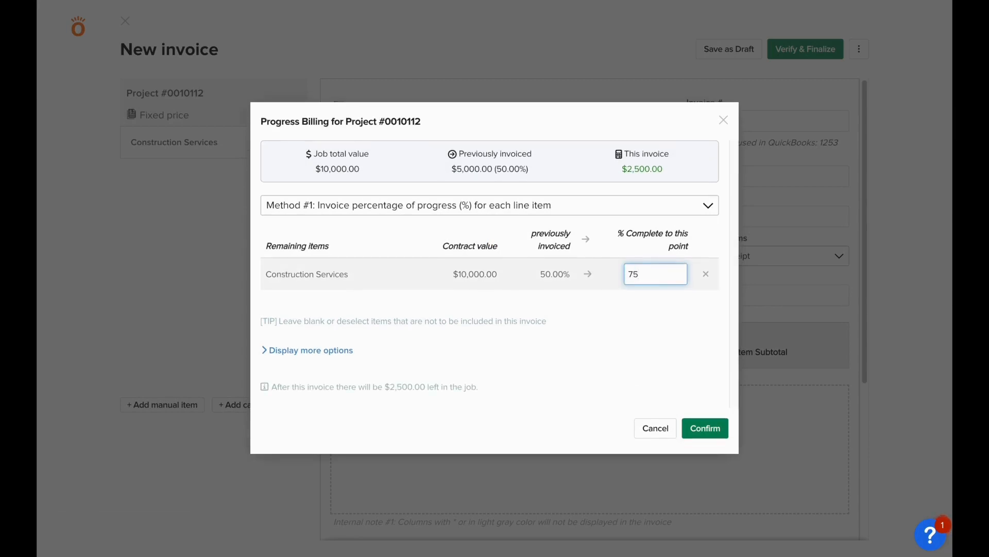
pyautogui.click(705, 429)
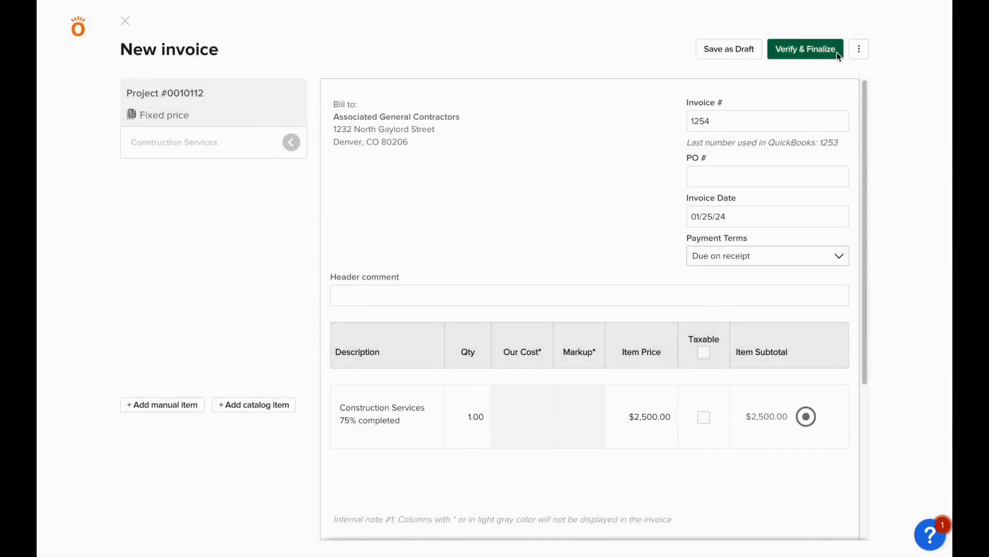
pyautogui.click(834, 50)
pyautogui.click(647, 402)
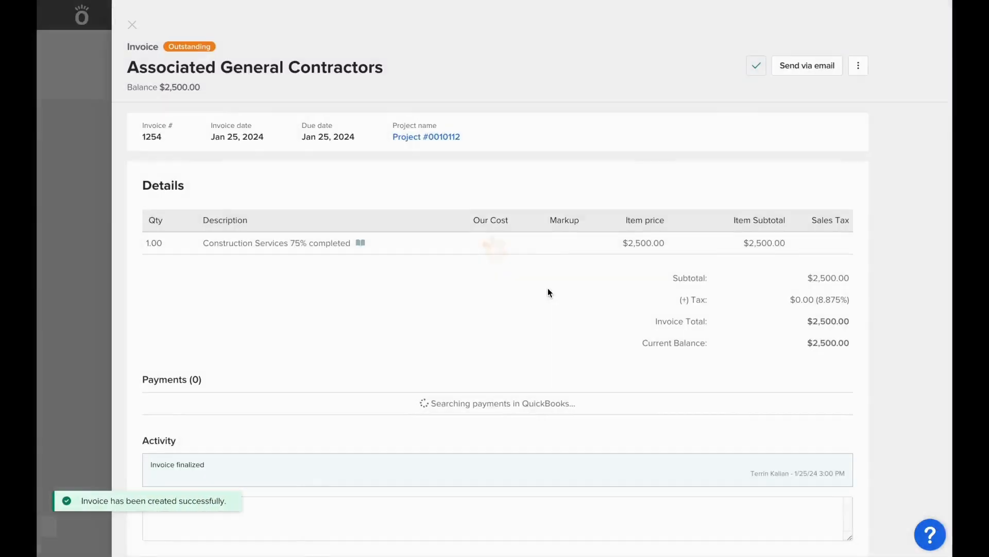
pyautogui.click(752, 66)
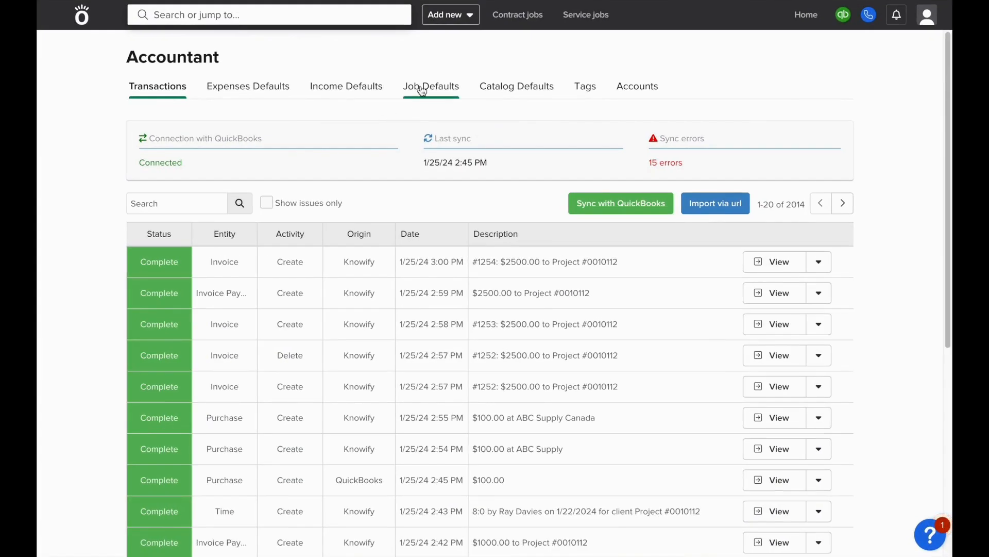
# Step: Look at the accountant's job defaults, and find Project #0010112 by searching 112 and open its plan and tracking page
pyautogui.click(422, 92)
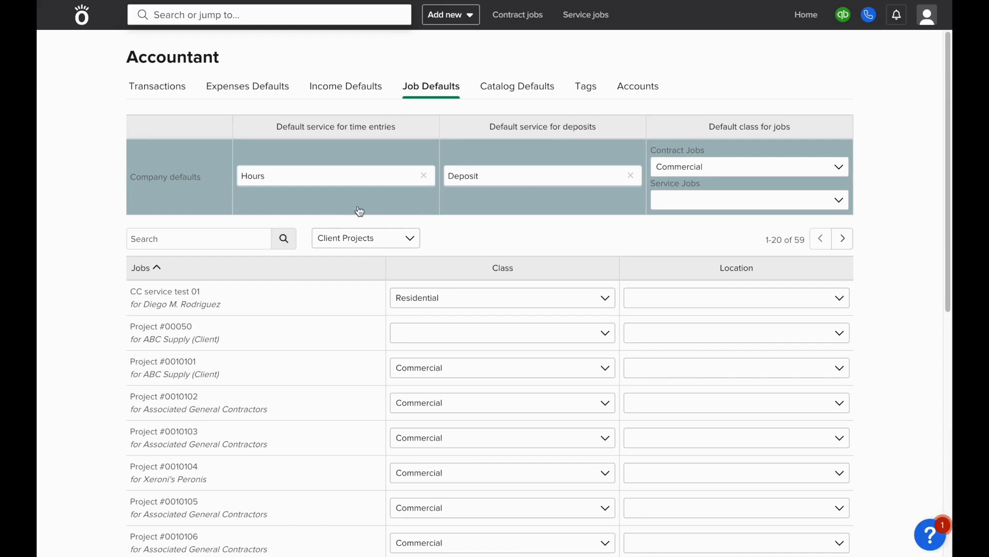
pyautogui.click(248, 9)
pyautogui.write('112')
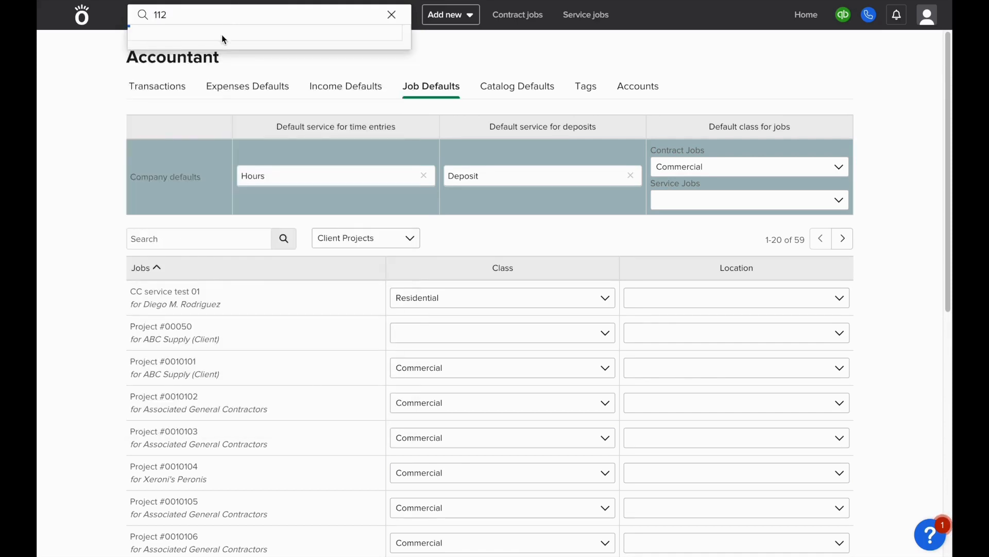
pyautogui.click(218, 76)
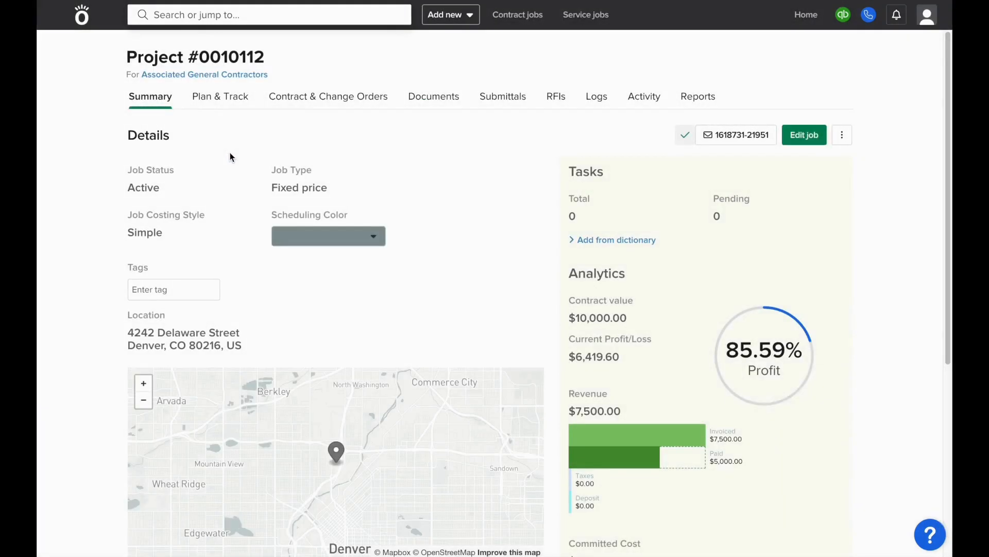
pyautogui.click(217, 104)
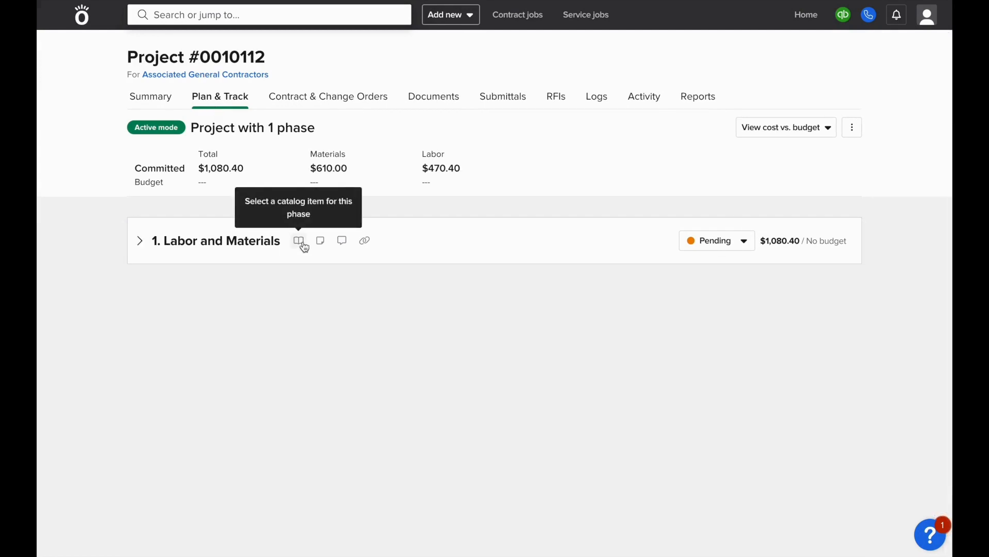
# Step: Connect the Labor and Materials phase to the Electrical Services catalog item
pyautogui.click(301, 243)
pyautogui.click(404, 82)
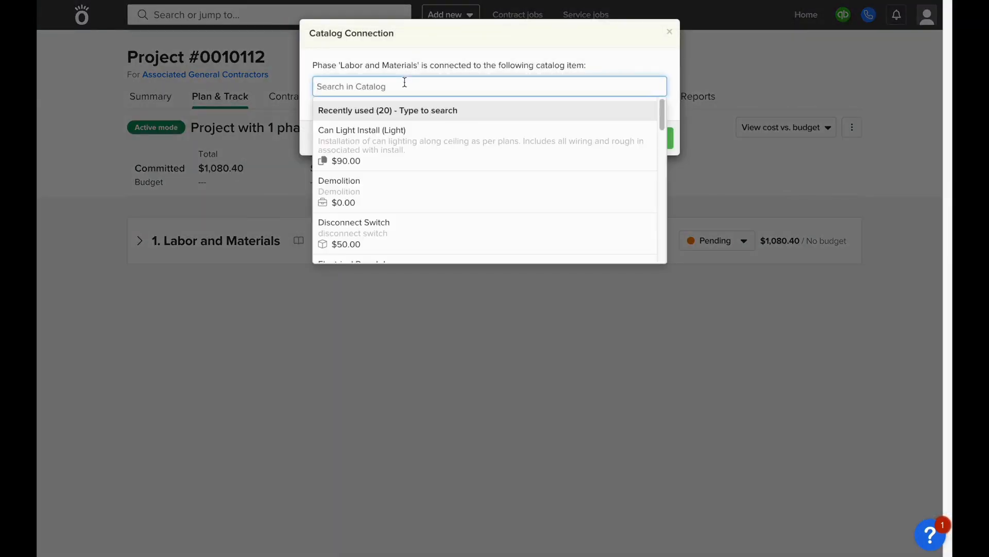
pyautogui.write('services')
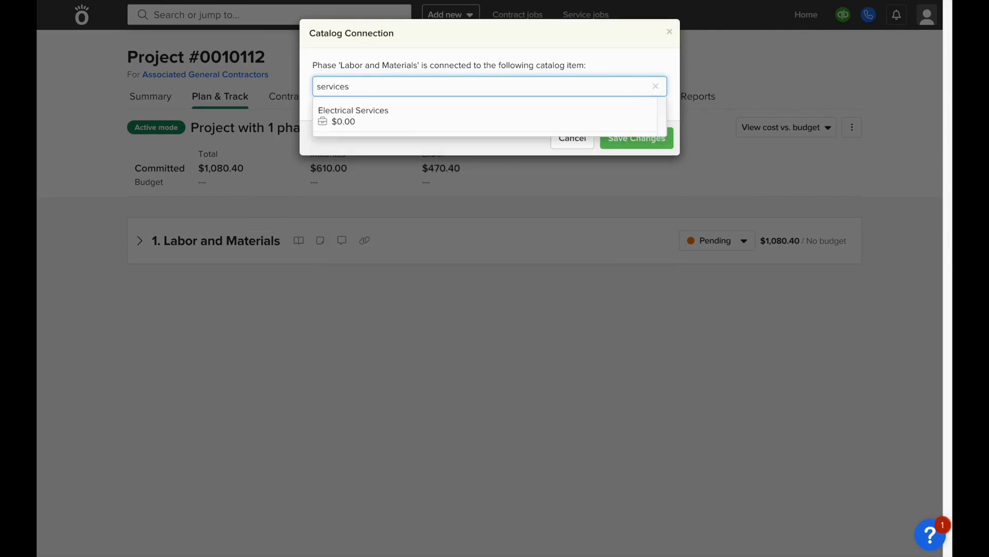
pyautogui.click(369, 117)
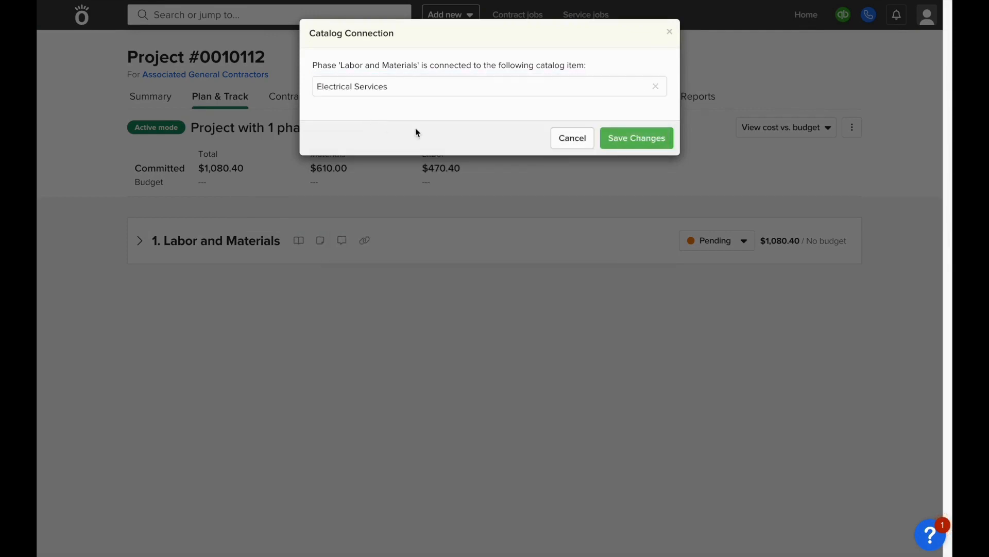
pyautogui.click(630, 137)
# Step: Submit 8 hours of straight time on 1/25/24 for the phase's existing tradesman in the Labor and Materials phase
pyautogui.click(138, 241)
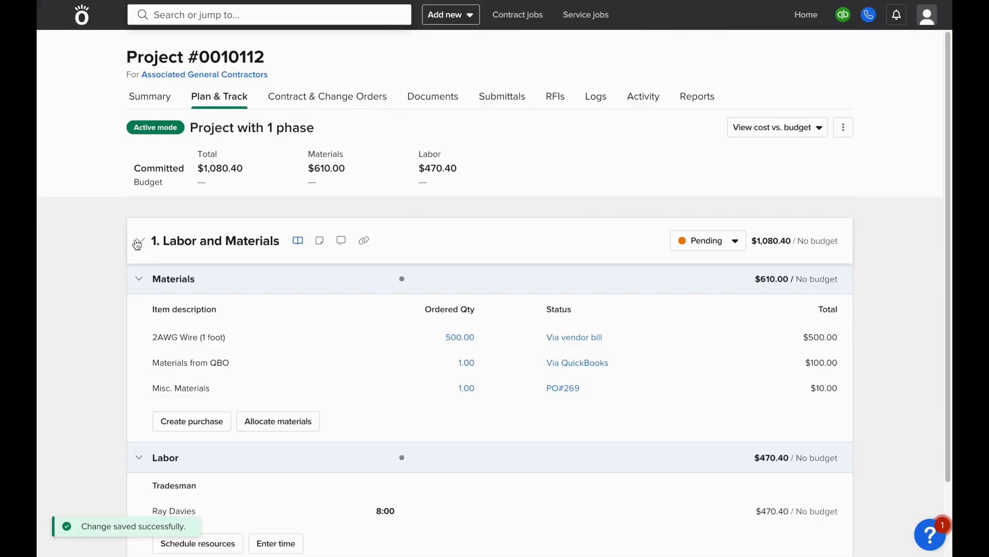
pyautogui.click(276, 544)
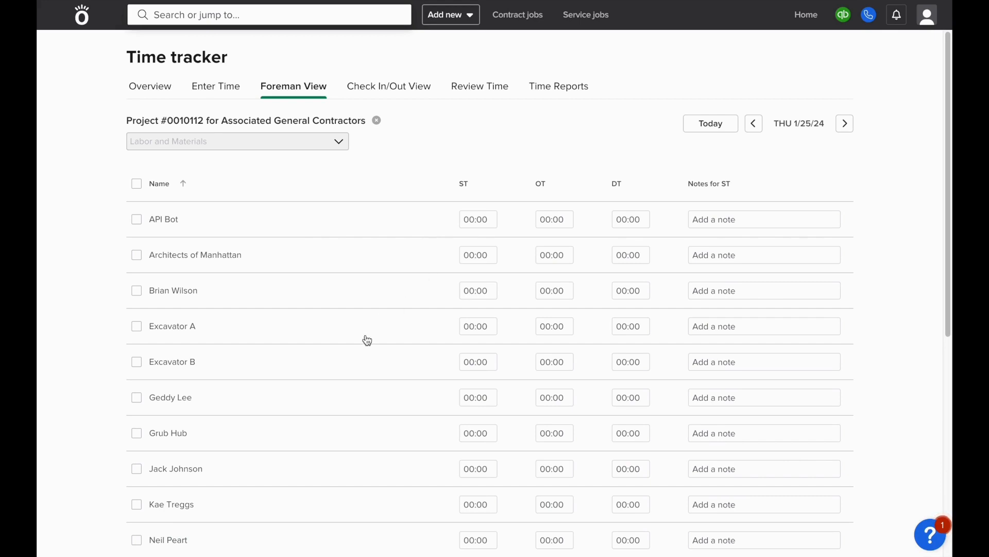
pyautogui.scroll(-3, 367, 340)
pyautogui.click(473, 470)
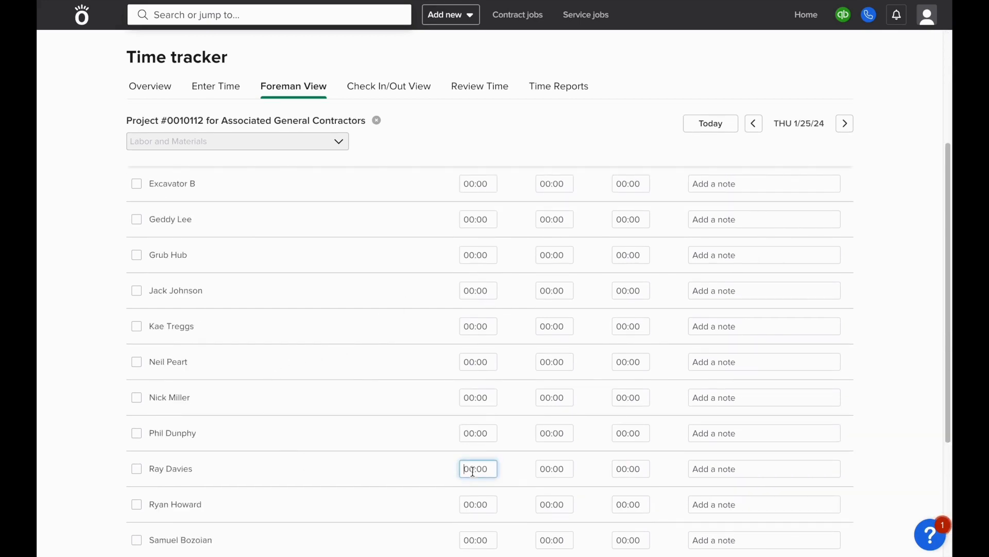
pyautogui.write('8')
pyautogui.click(797, 148)
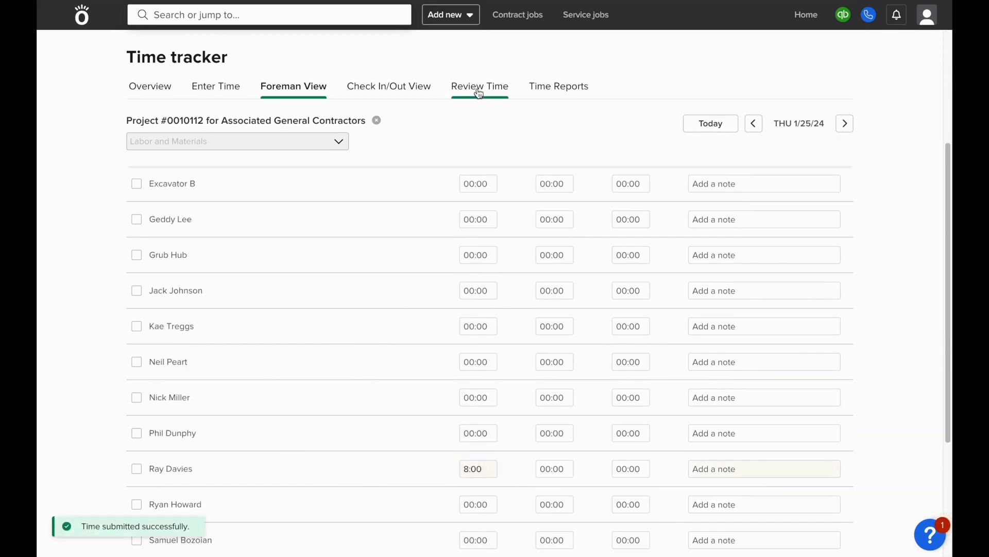
# Step: Select the submitted 8:00 time entry for Project #0010112 in the time review and approve it
pyautogui.click(479, 90)
pyautogui.click(137, 156)
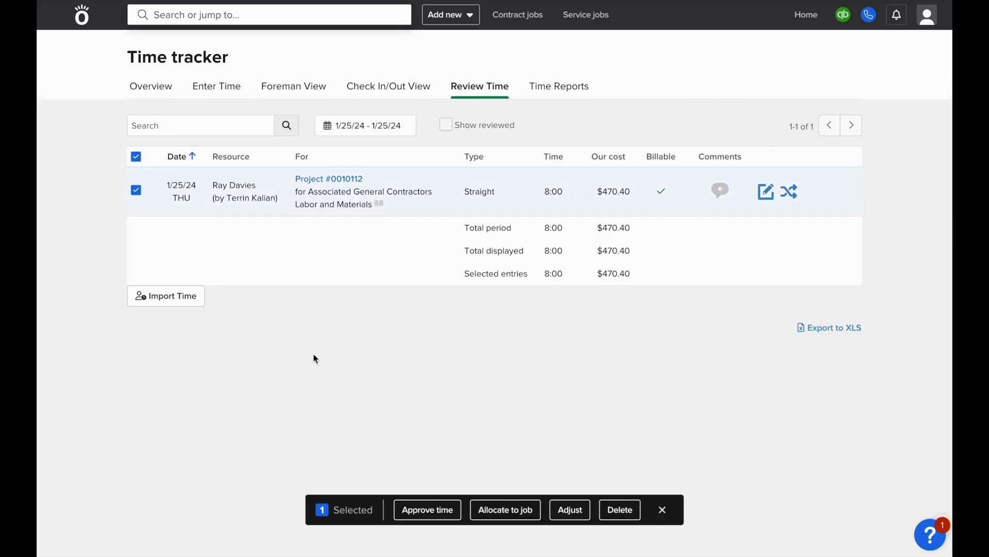
pyautogui.click(439, 509)
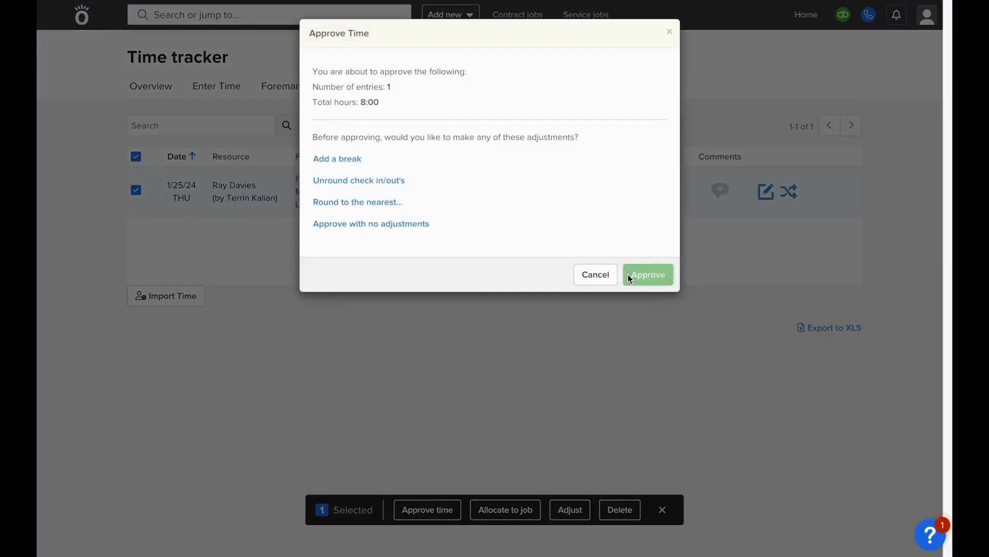
pyautogui.click(628, 273)
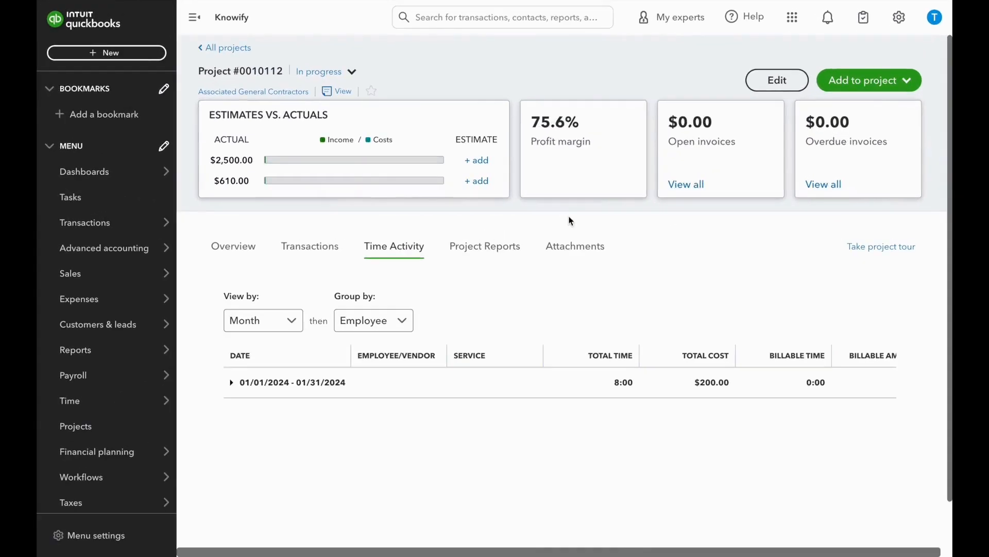
# Step: Switch to QuickBooks and open the list of time entries
pyautogui.moveTo(125, 400)
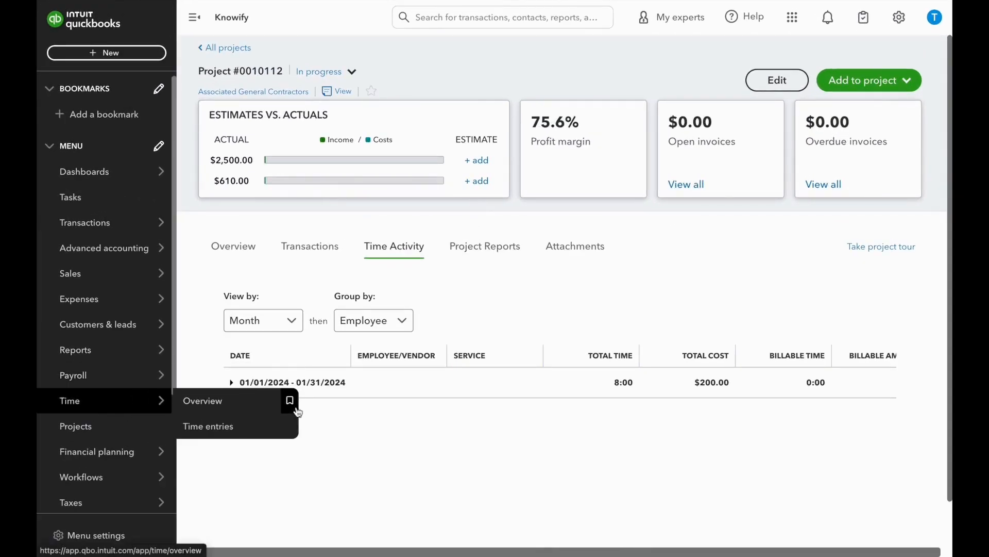
pyautogui.click(263, 428)
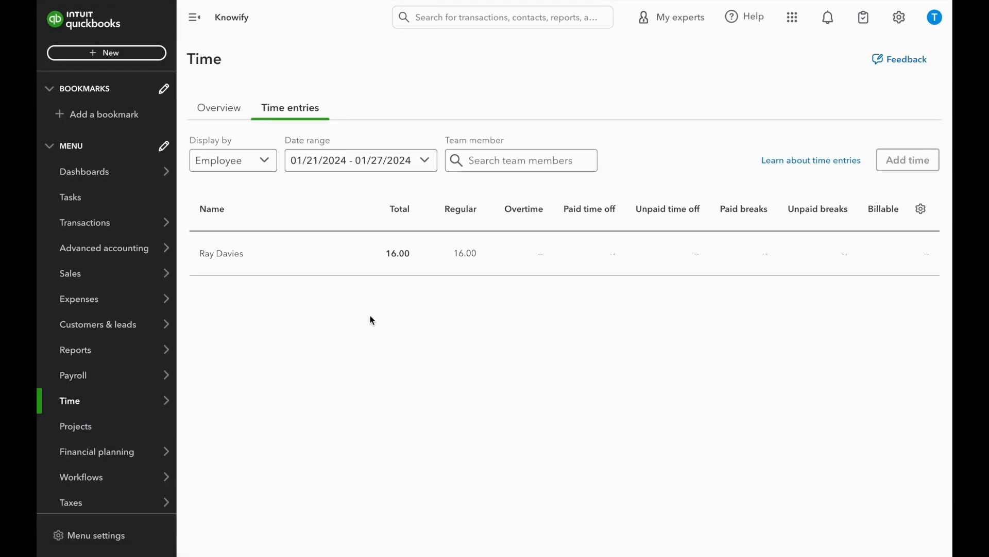
# Step: Open the listed employee's time details for the week 01/21/2024 to 01/27/2024
pyautogui.click(244, 254)
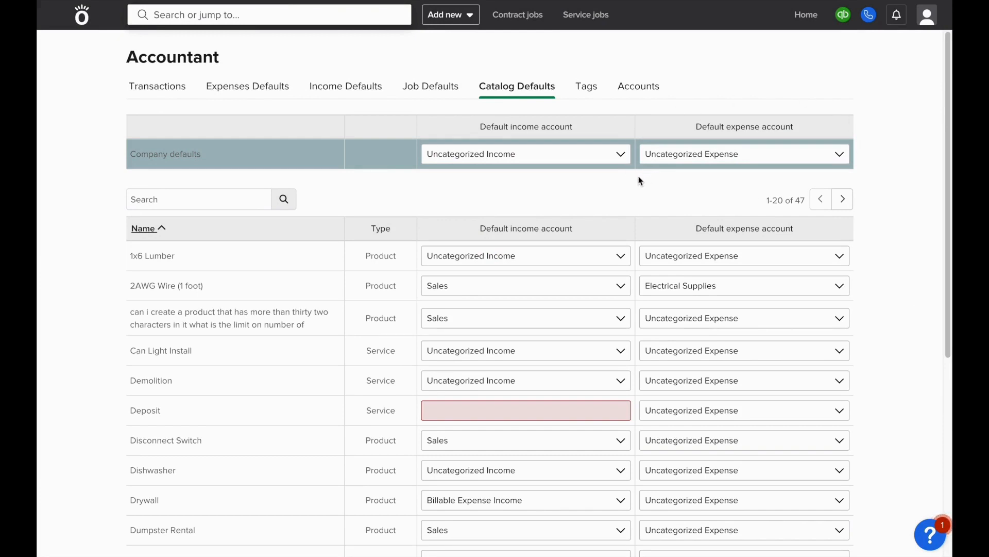
# Step: In Knowify, create a product named Mulch with a unit price of $10 and a unit cost of $5
pyautogui.click(442, 18)
pyautogui.click(777, 129)
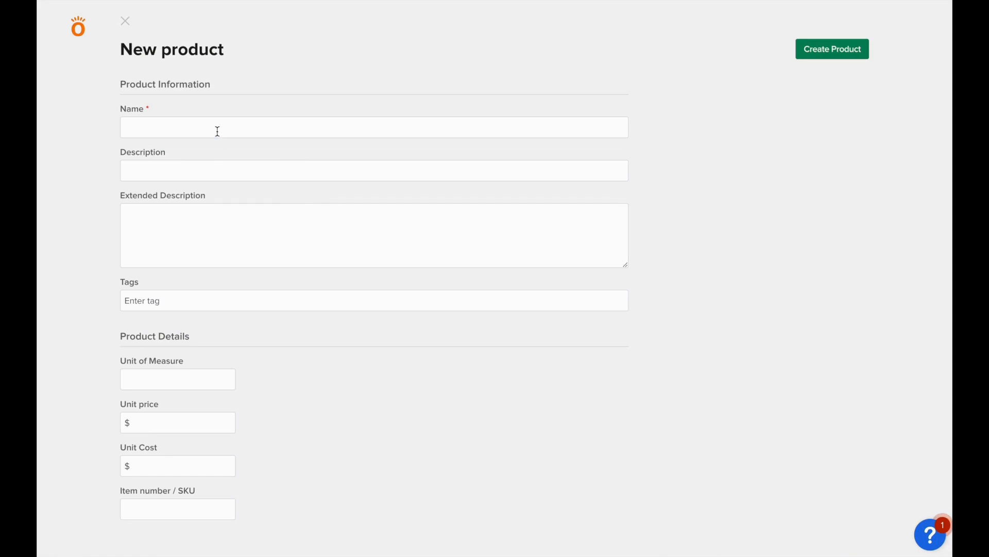
pyautogui.click(217, 132)
pyautogui.write('Mulch')
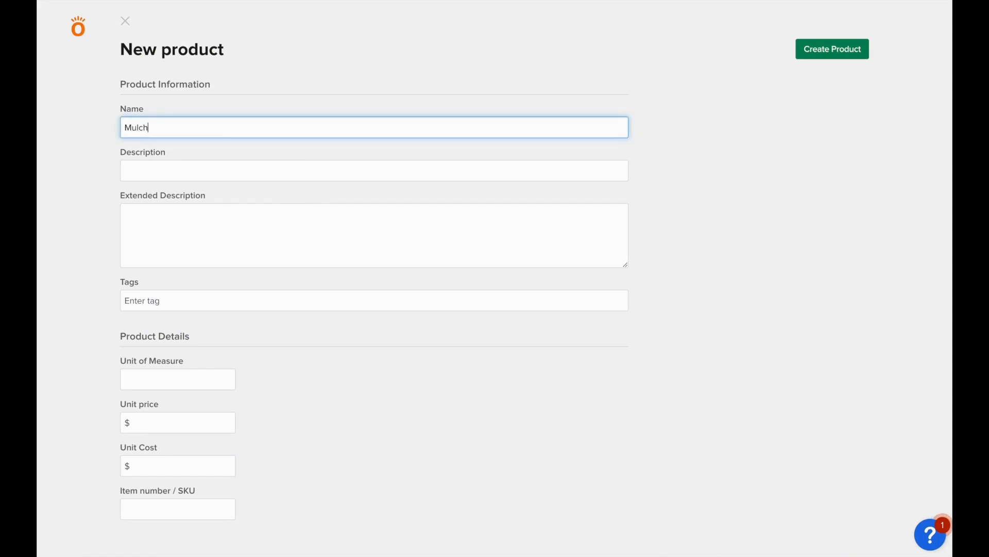
pyautogui.click(152, 427)
pyautogui.write('10')
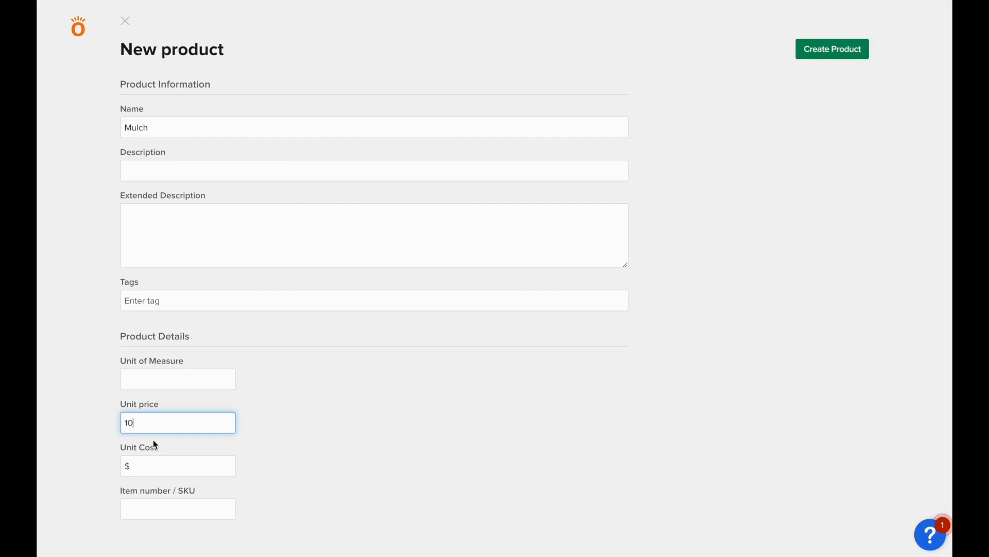
pyautogui.click(155, 457)
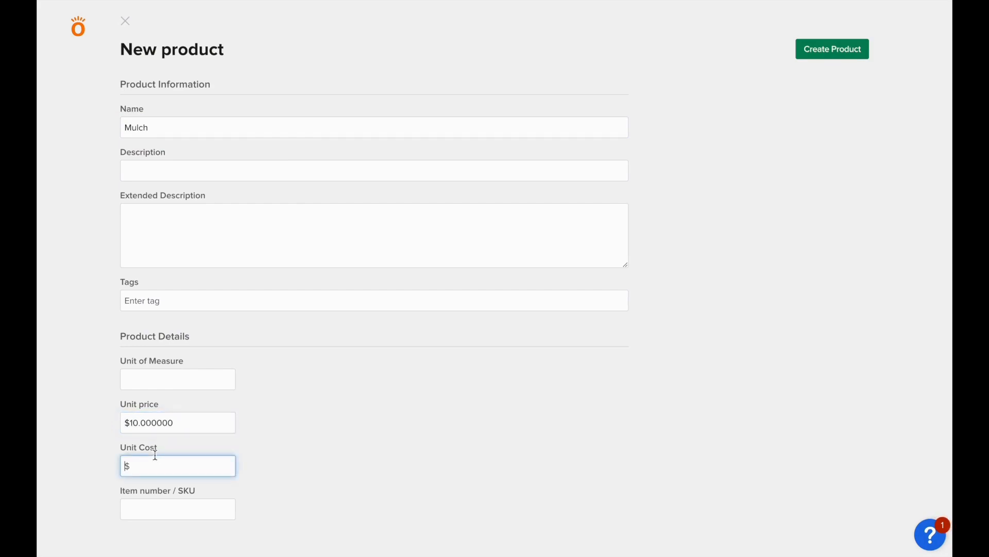
pyautogui.click(321, 388)
pyautogui.click(844, 48)
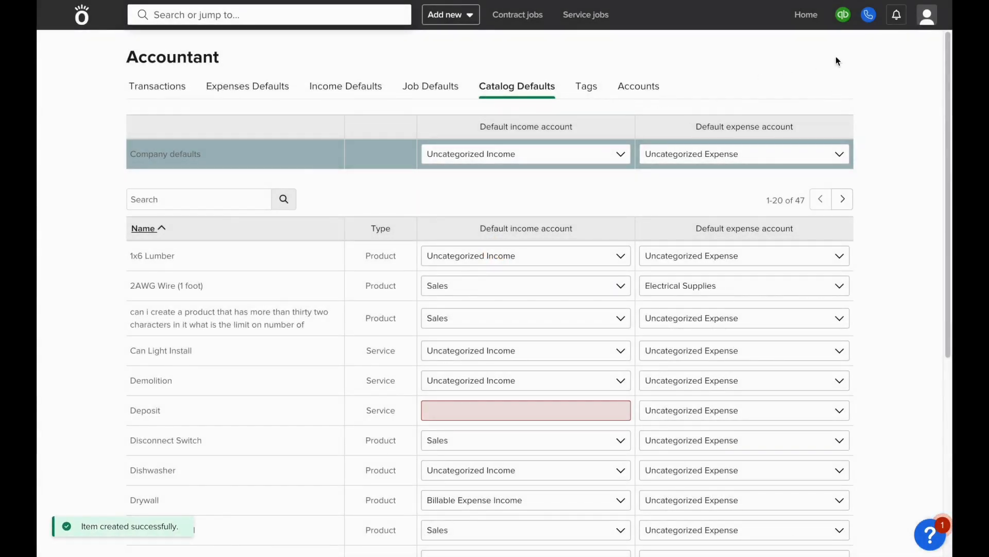
# Step: Open the Mulch product from the accountant transactions and check its QuickBooks sync status
pyautogui.click(173, 90)
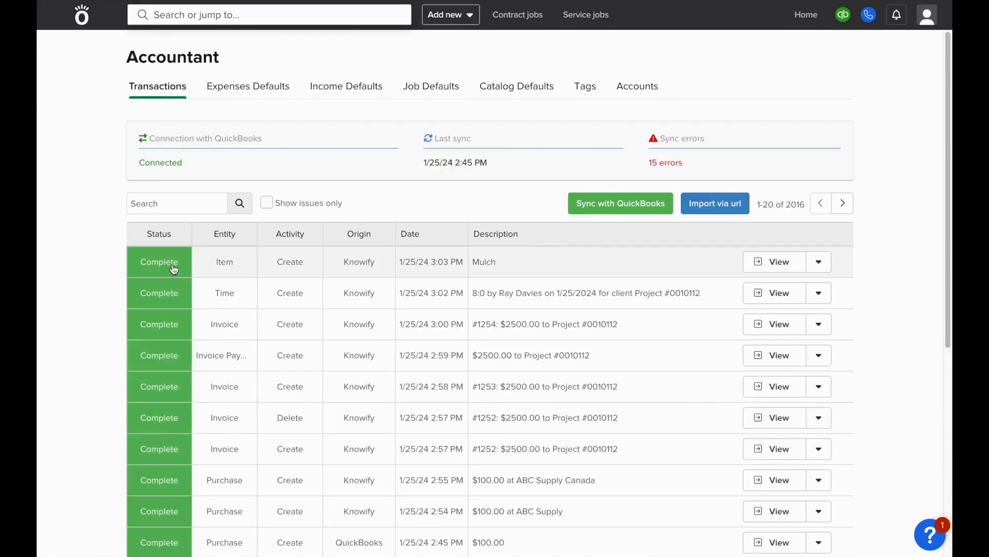
pyautogui.click(489, 264)
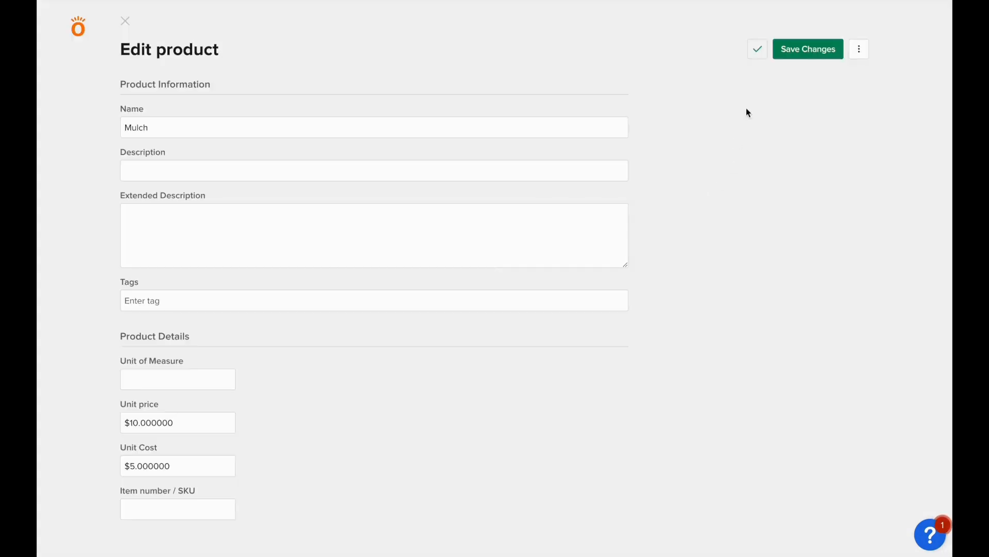
pyautogui.click(757, 49)
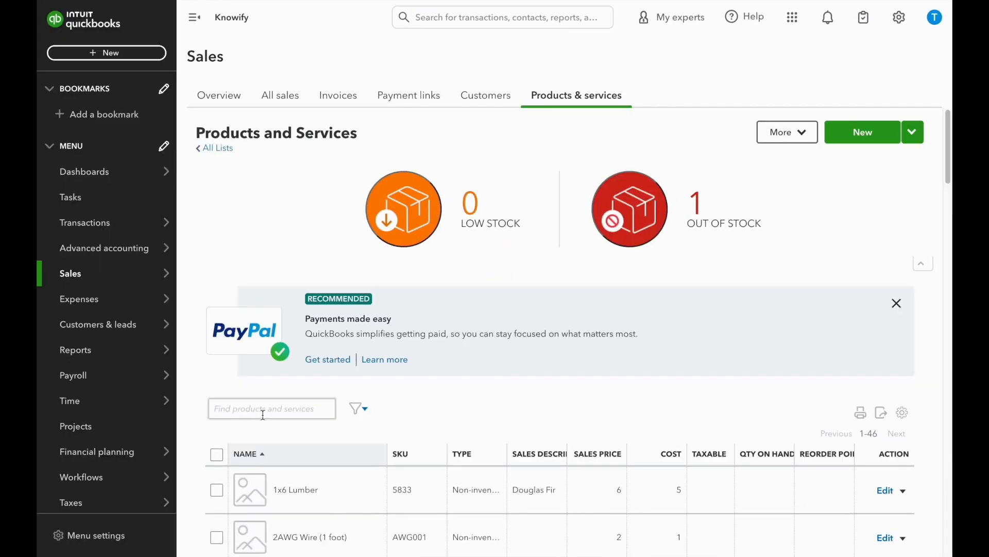
# Step: Search QuickBooks' products and services for mulch, open the Mulch item for editing and examine its sales and purchasing details
pyautogui.click(264, 414)
pyautogui.write('mulch')
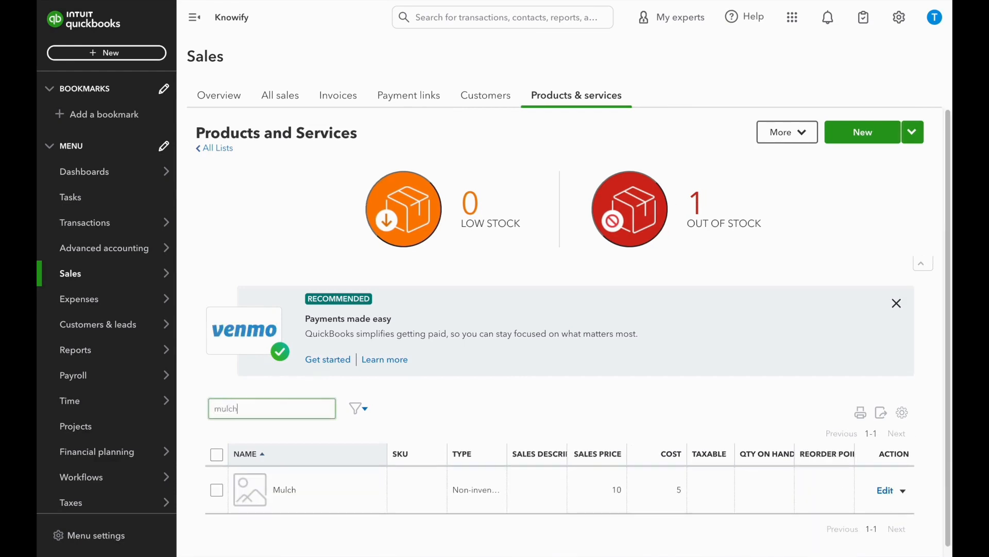
pyautogui.click(884, 494)
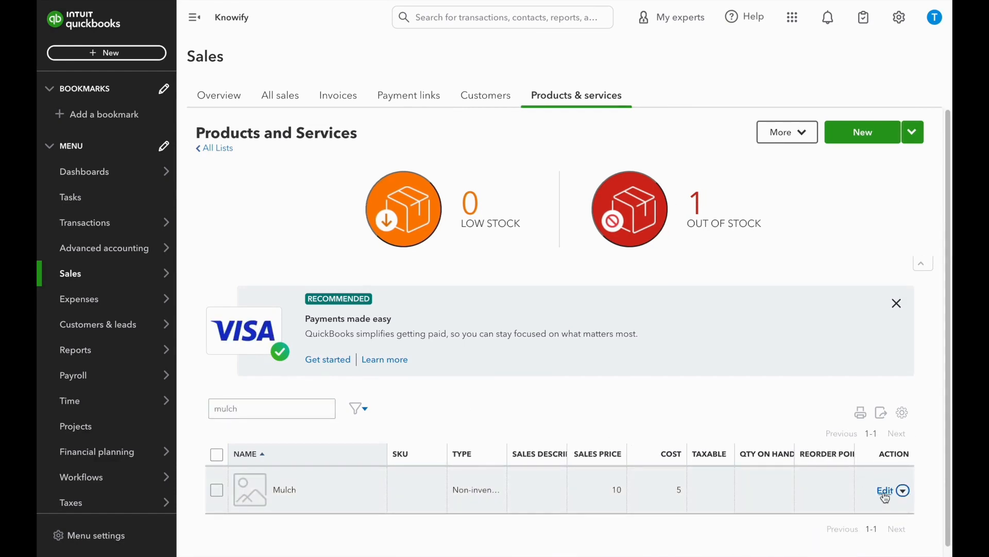
pyautogui.click(886, 492)
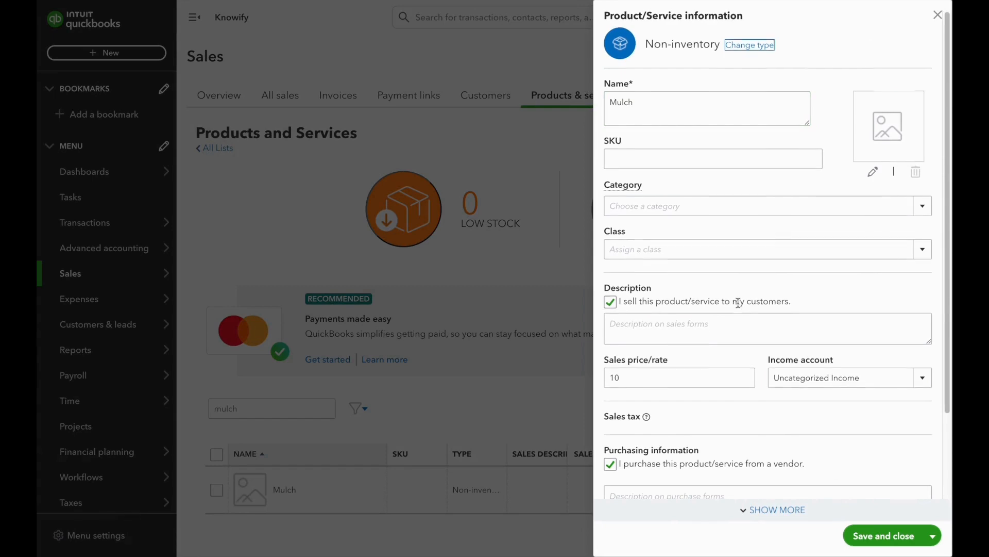
pyautogui.scroll(-2, 739, 303)
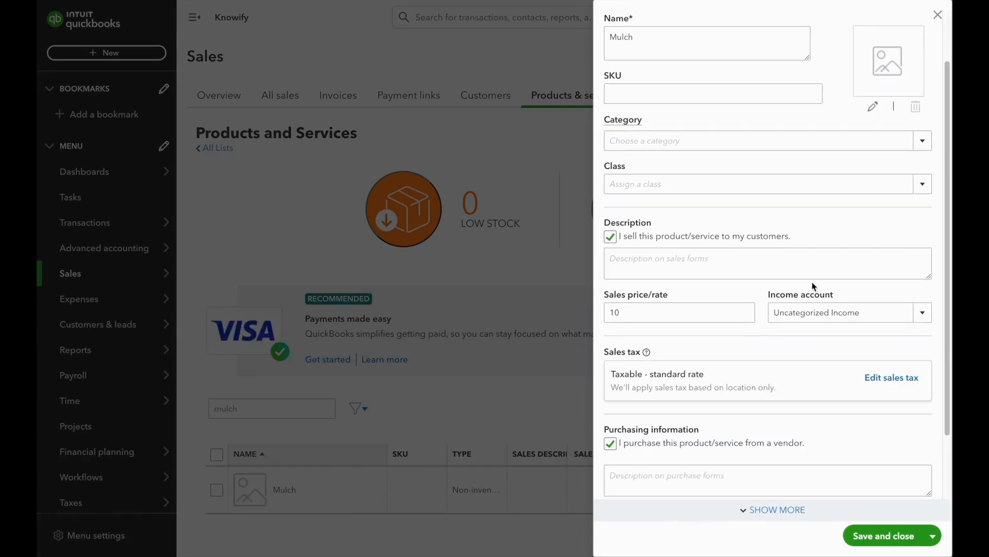
pyautogui.scroll(-3, 813, 370)
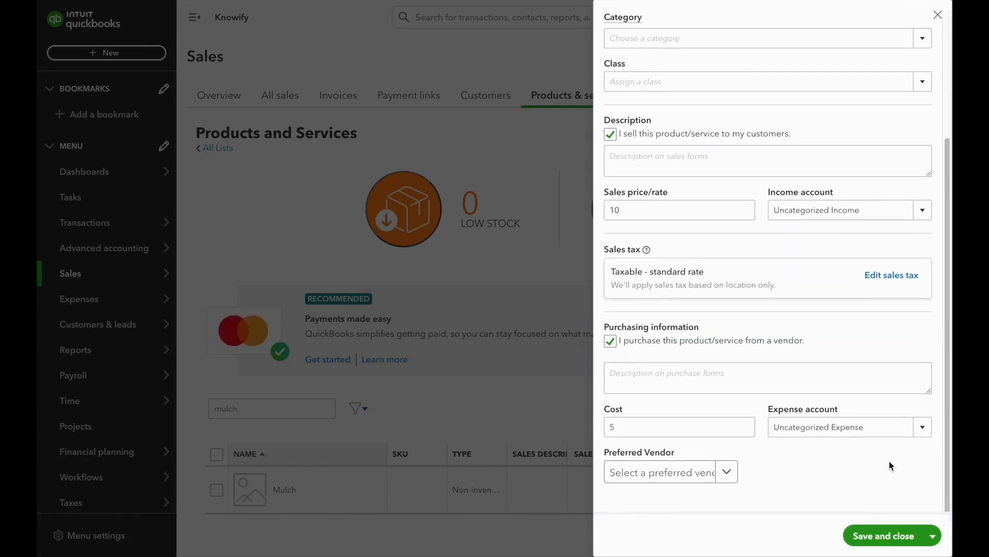
# Step: Change Mulch's expense account to Supplies and save the item
pyautogui.click(923, 432)
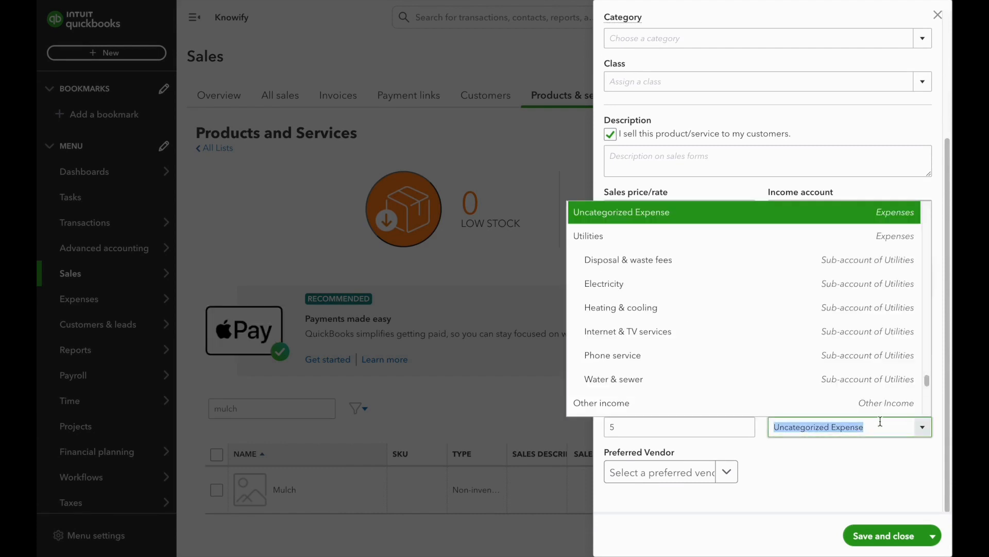
pyautogui.scroll(3, 751, 331)
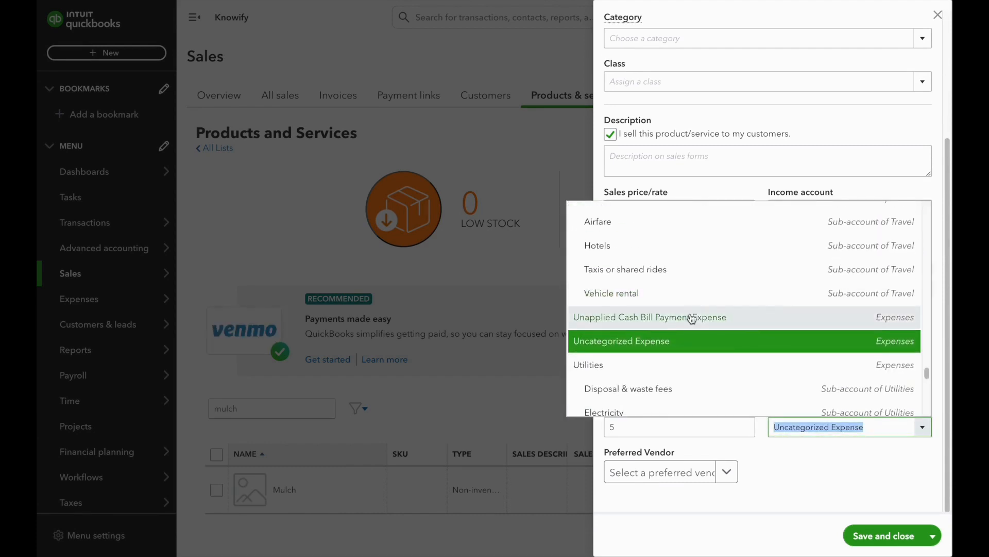
pyautogui.scroll(4, 691, 320)
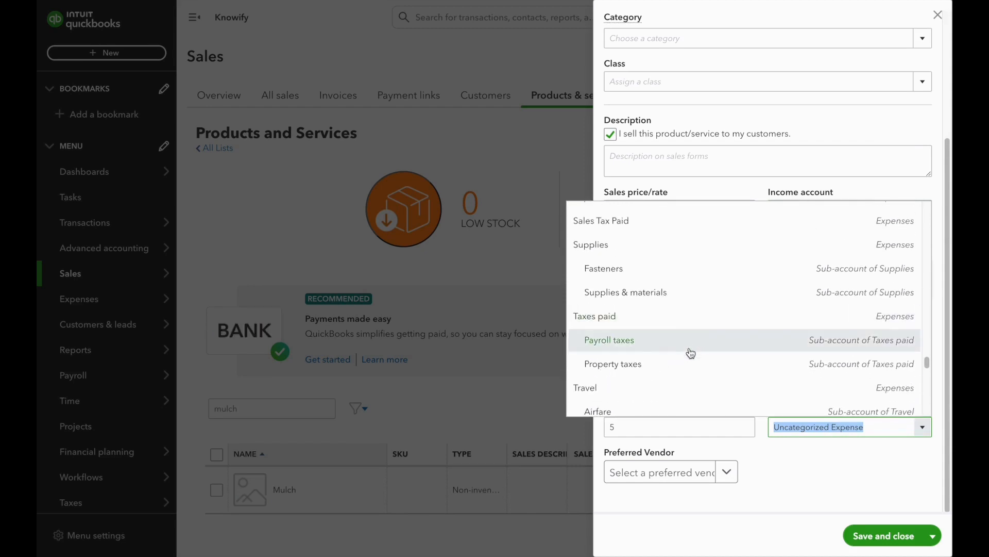
pyautogui.click(659, 257)
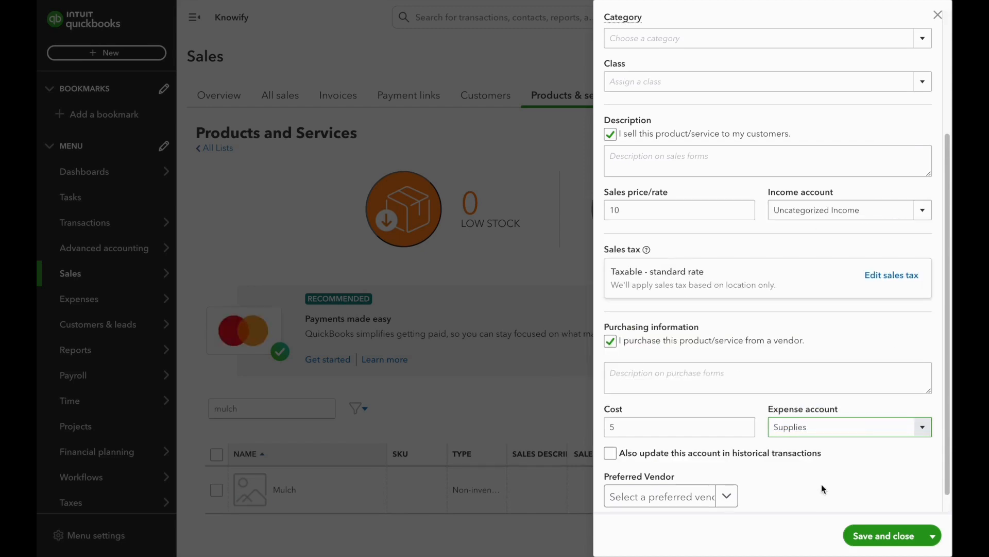
pyautogui.click(865, 526)
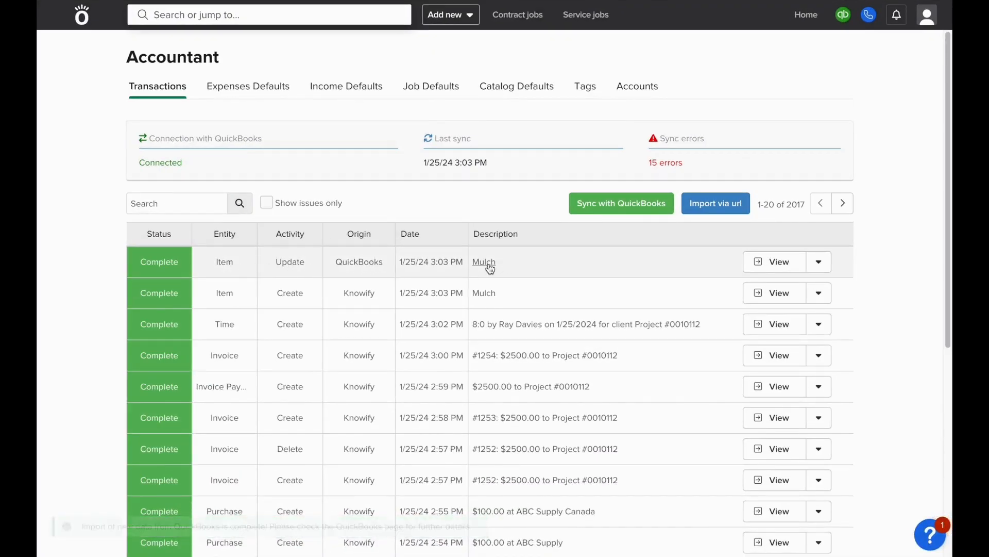
# Step: Find Mulch in Knowify's catalog defaults and set its default income account to Sales
pyautogui.click(515, 93)
pyautogui.click(237, 203)
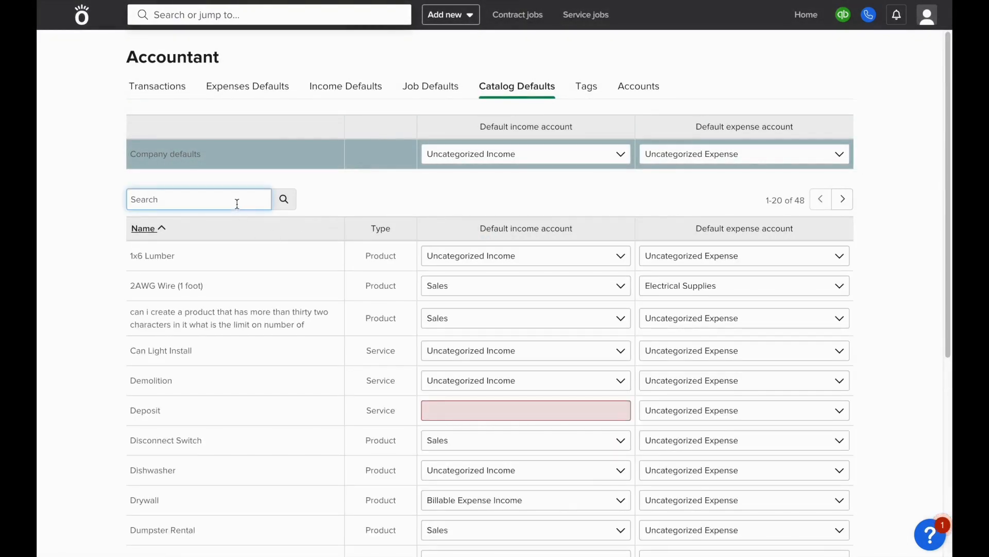
pyautogui.write('mul')
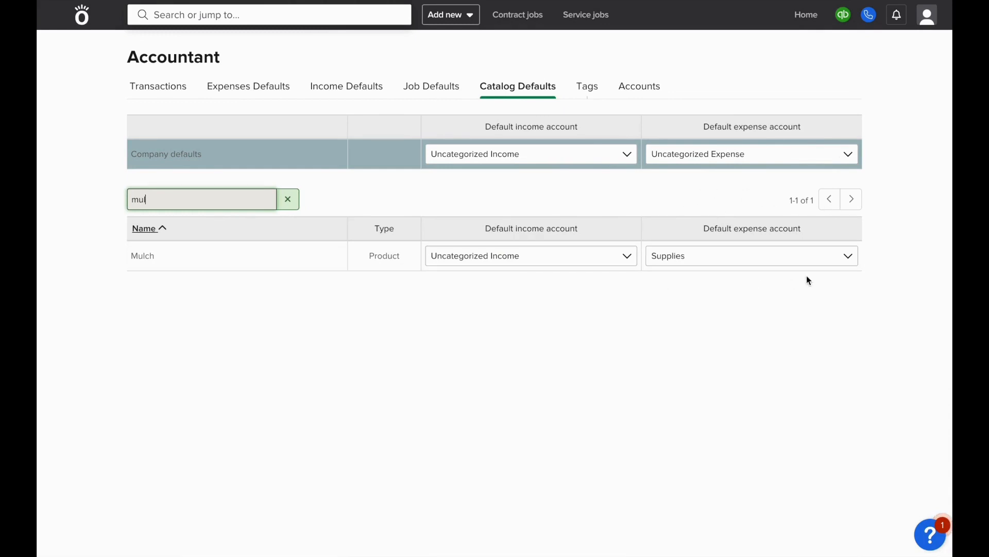
pyautogui.click(523, 264)
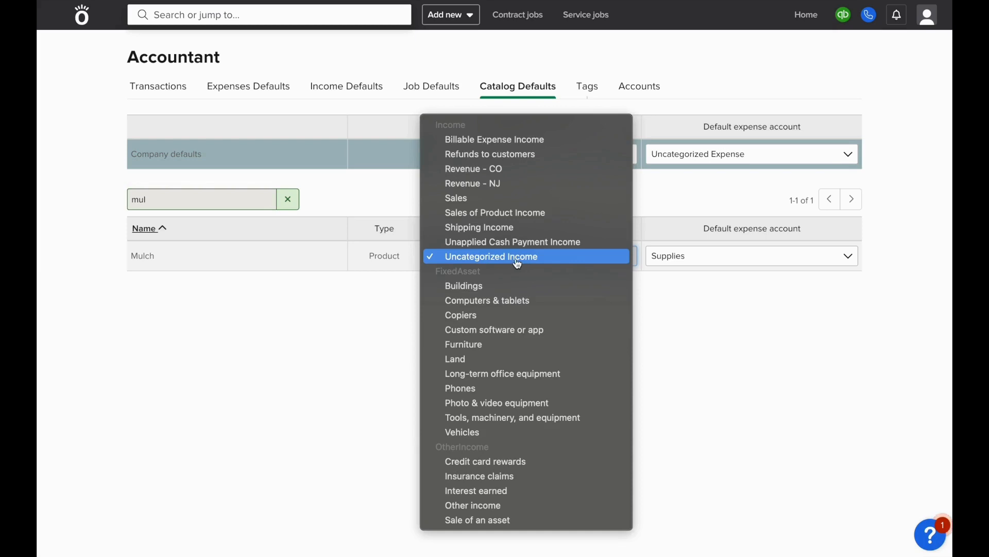
pyautogui.click(480, 200)
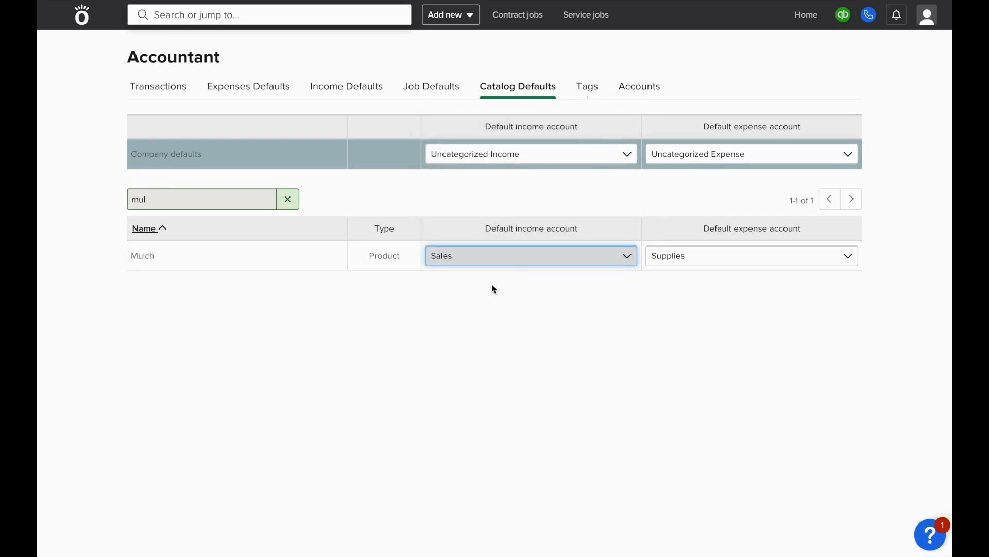
# Step: Check the accountant transactions for the Mulch update, and review the unfiltered catalog defaults and the vendors' expense defaults
pyautogui.click(162, 88)
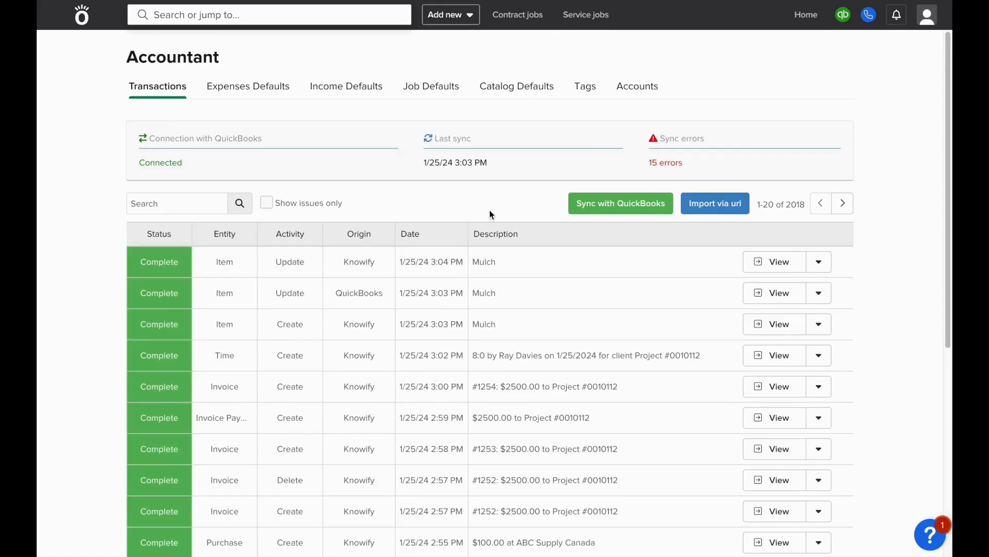
pyautogui.click(505, 92)
pyautogui.click(288, 199)
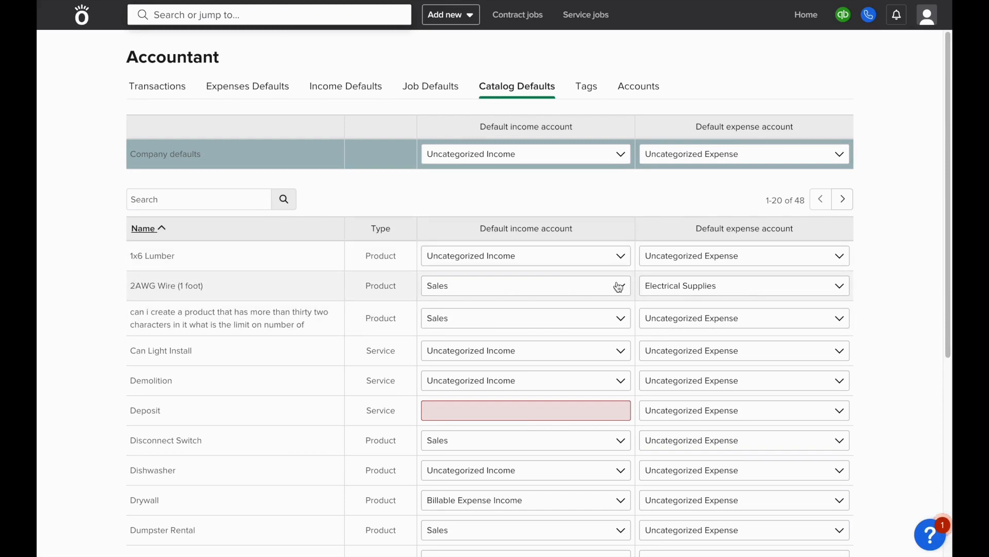
pyautogui.click(235, 90)
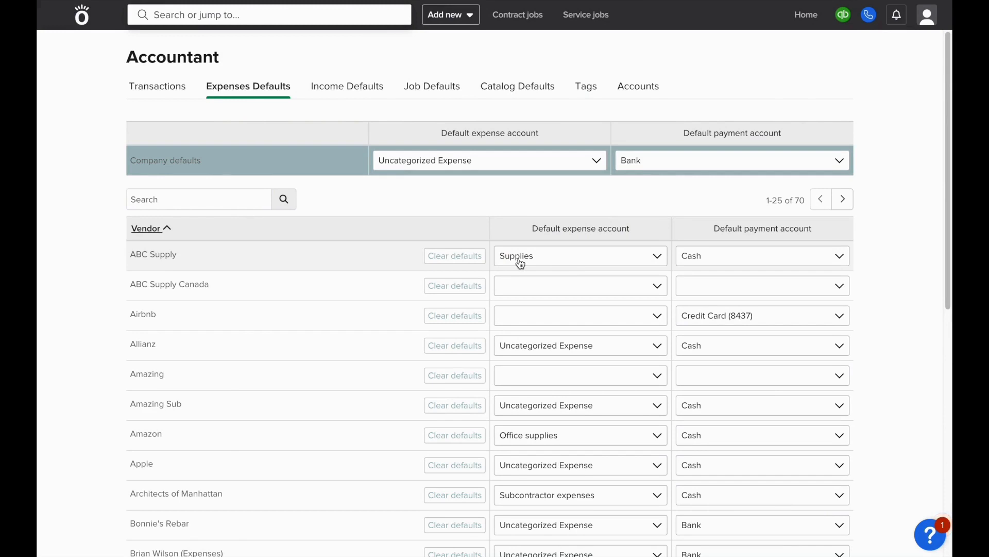
# Step: Start a new purchase order with ABC Supply as the vendor
pyautogui.click(450, 14)
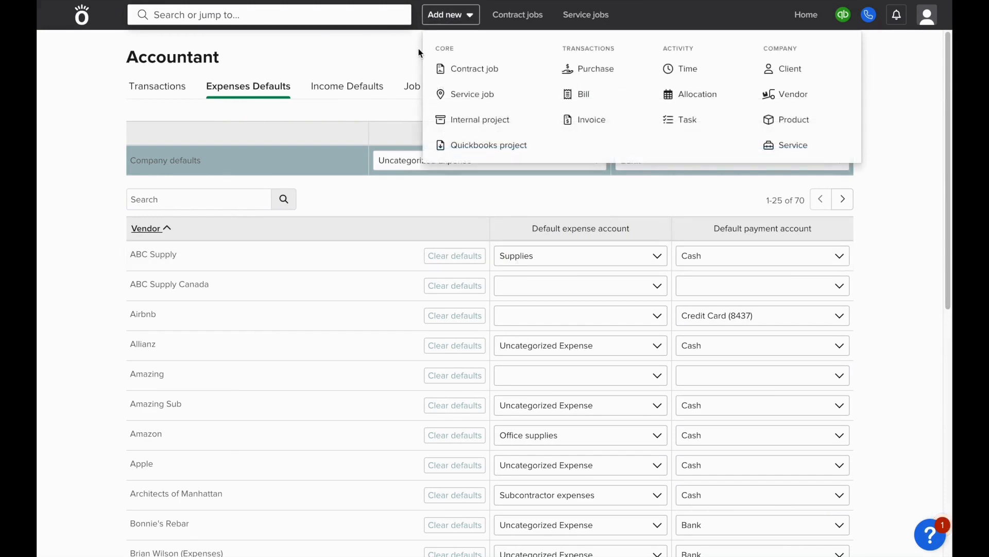
pyautogui.click(588, 71)
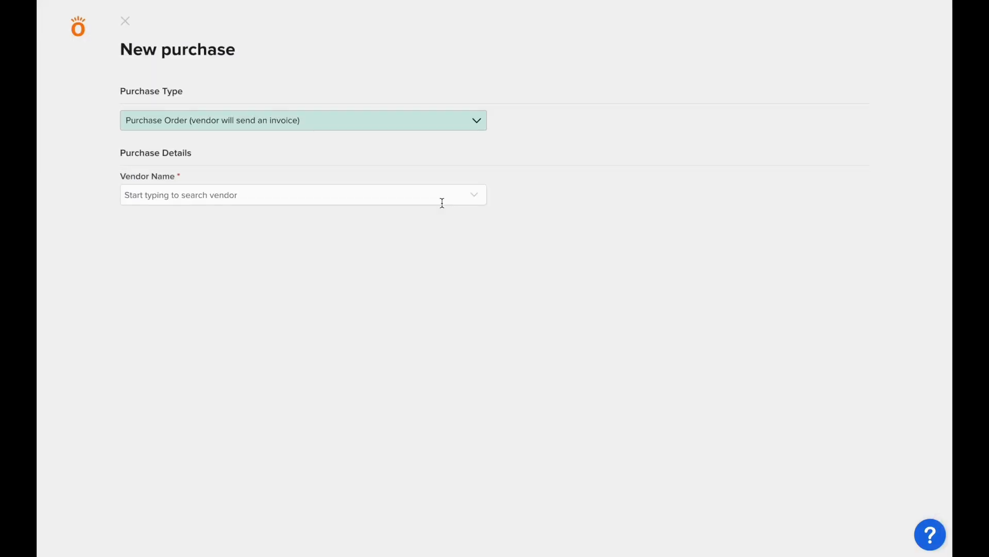
pyautogui.click(273, 186)
pyautogui.write('abc')
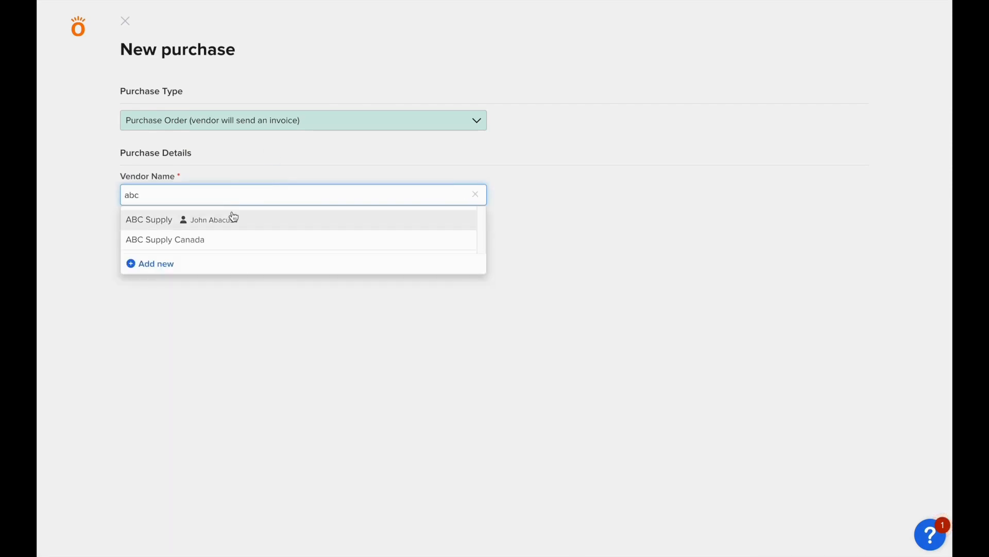
pyautogui.click(232, 217)
# Step: Enter 500 of 2AWG Wire (1 foot) as the purchase item and allocate it to the Demo phase of Project #0010106
pyautogui.click(220, 262)
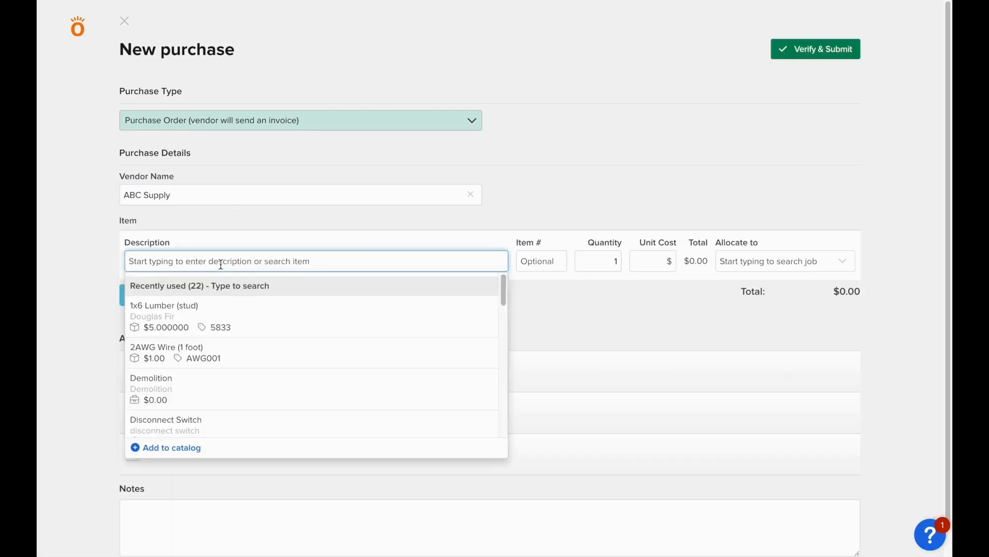
pyautogui.click(178, 360)
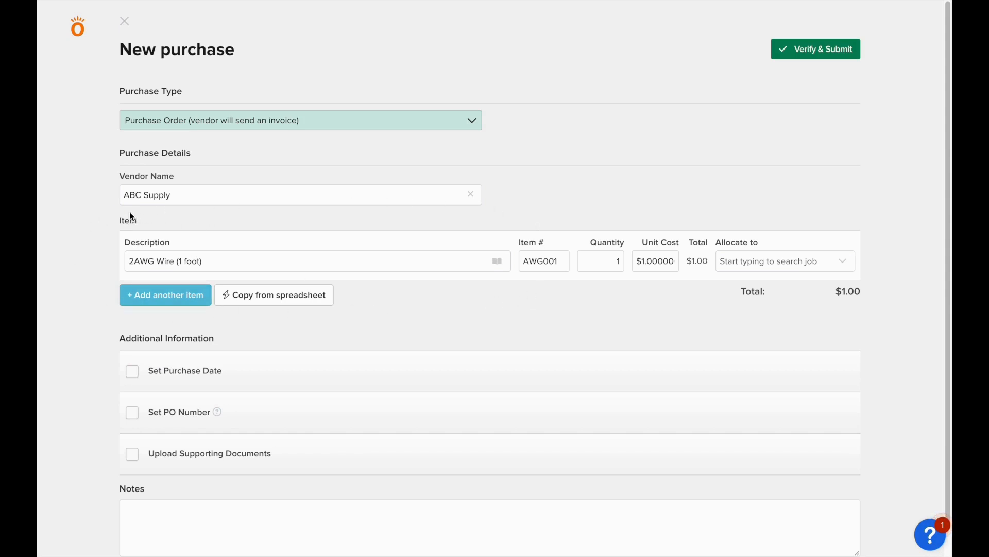
pyautogui.doubleClick(615, 265)
pyautogui.write('500')
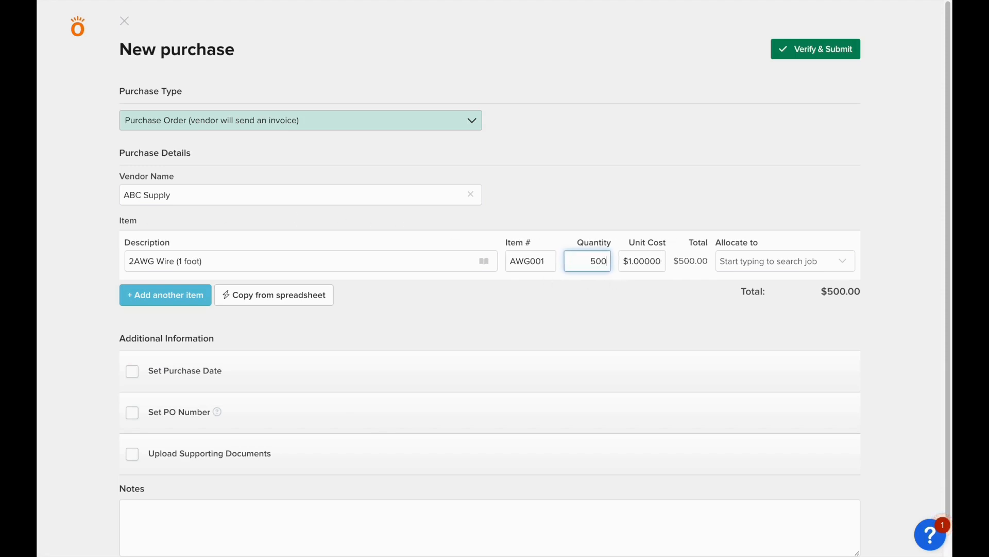
pyautogui.click(753, 268)
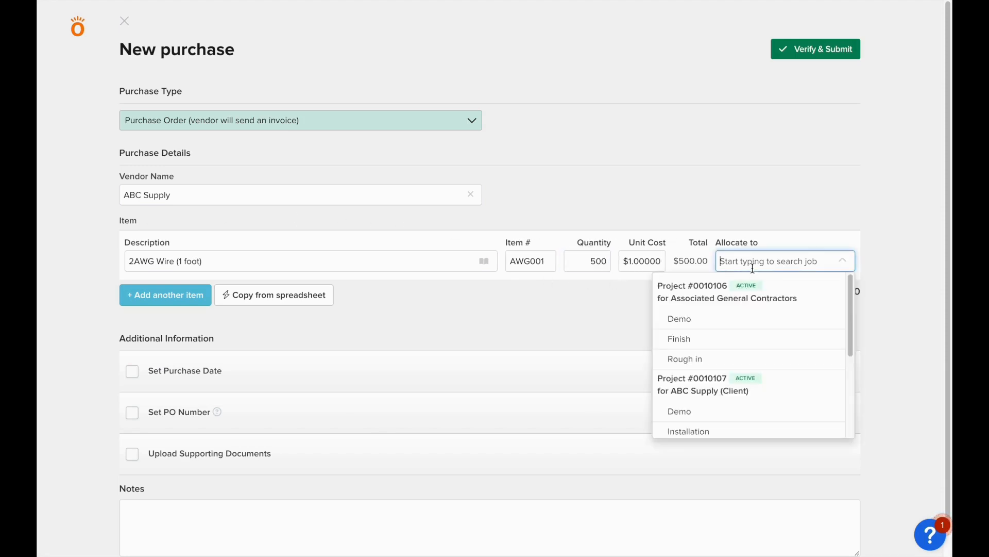
pyautogui.click(735, 315)
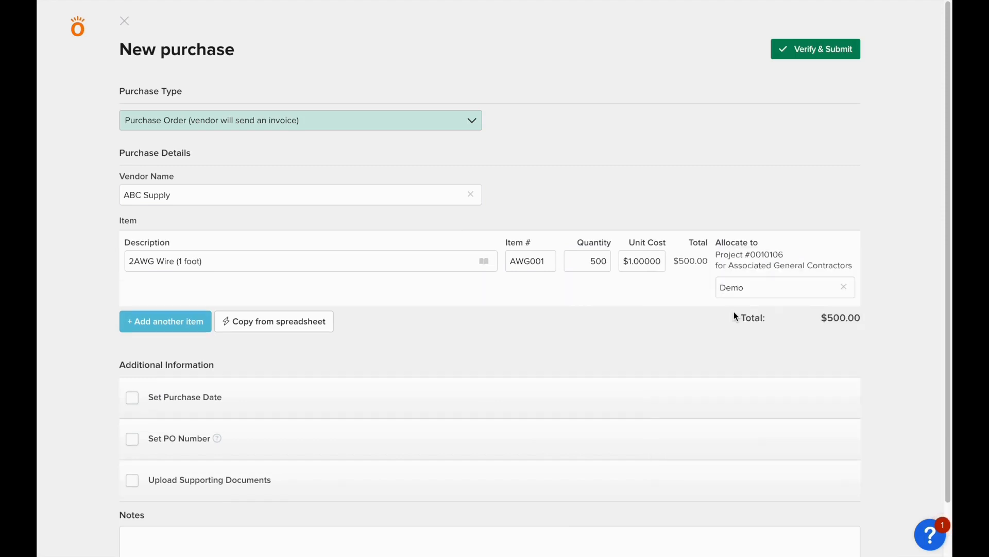
# Step: Add a second item to the purchase, described as Materials, with a unit cost of $100
pyautogui.click(163, 324)
pyautogui.click(193, 205)
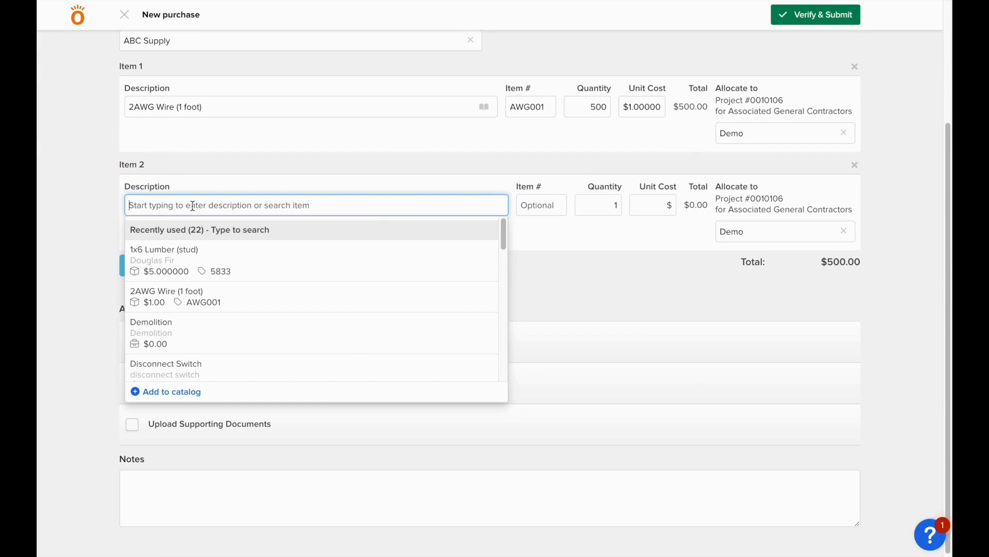
pyautogui.write('Materials')
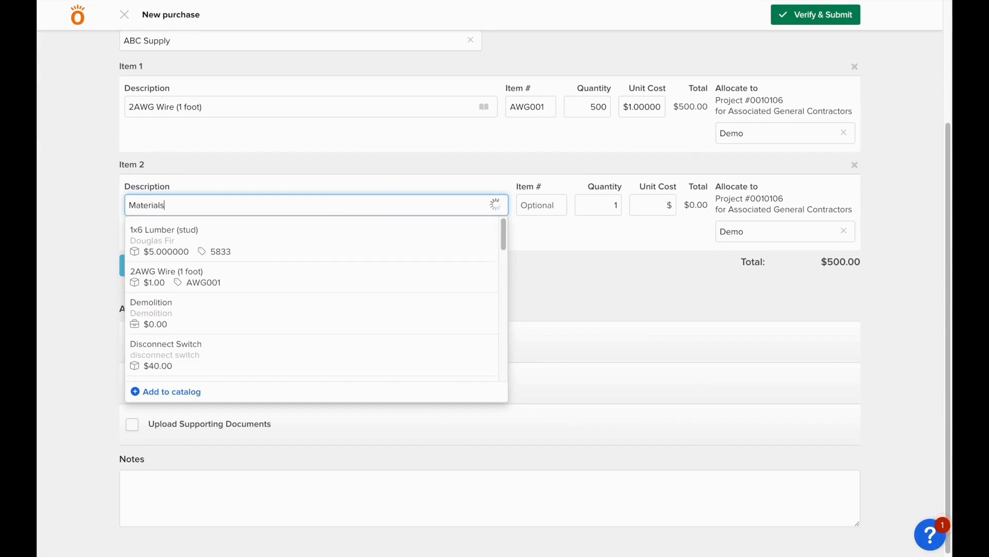
pyautogui.press('Tab')
pyautogui.press('Tab')
pyautogui.press('Tab')
pyautogui.write('1')
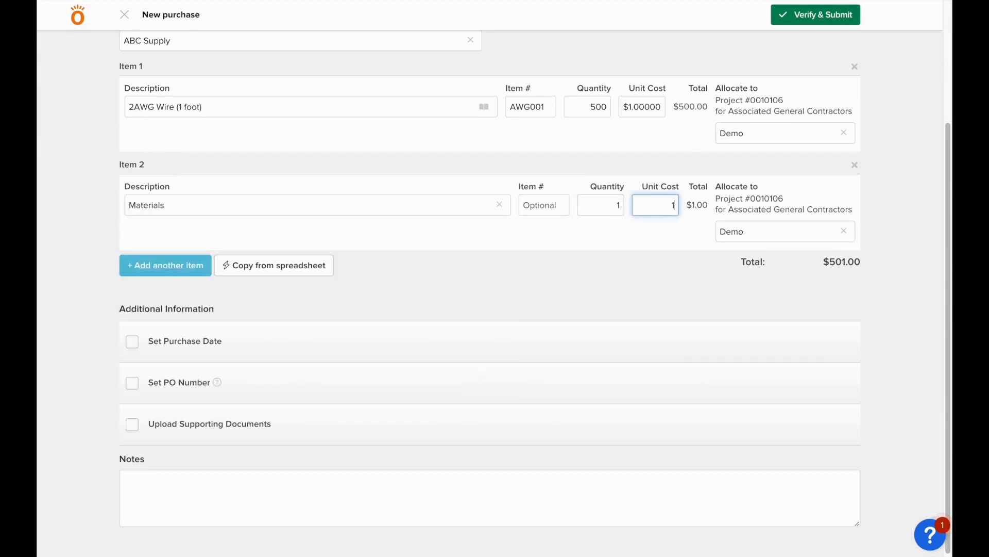
pyautogui.write('00')
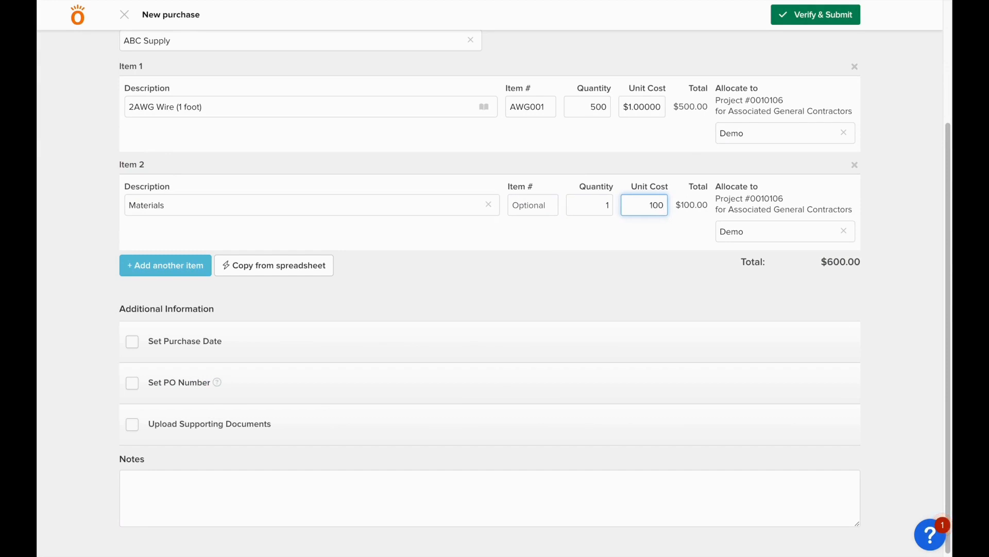
# Step: Change the purchase type to Expense (paid with cash or debit card) and submit the purchase with sending to QuickBooks enabled
pyautogui.scroll(1, 176, 263)
pyautogui.scroll(4, 186, 264)
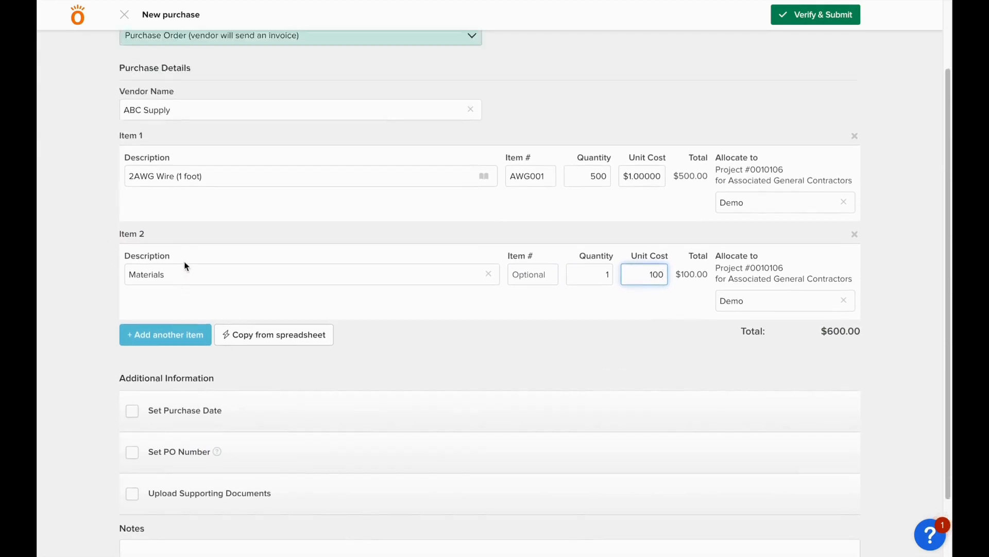
pyautogui.click(209, 88)
pyautogui.click(212, 99)
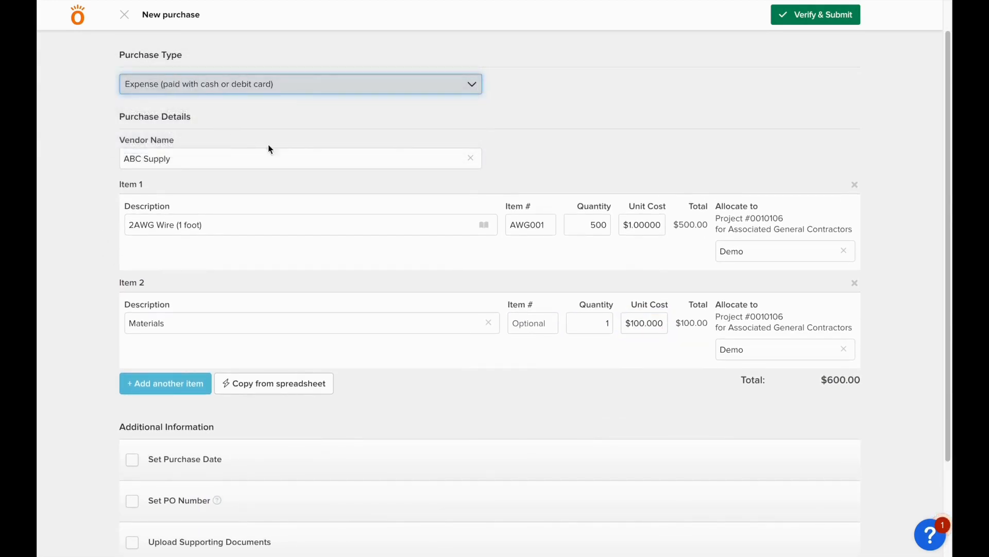
pyautogui.click(813, 15)
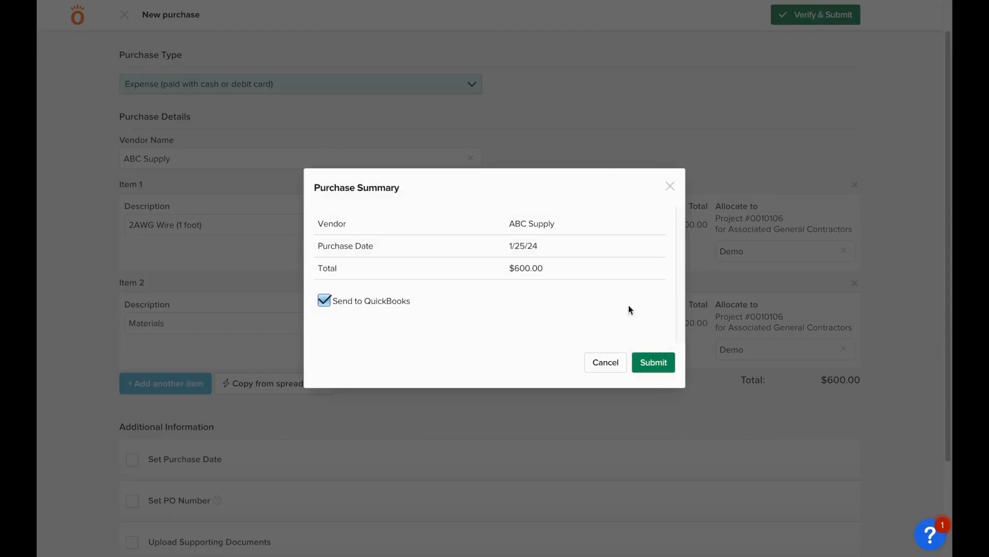
pyautogui.click(664, 367)
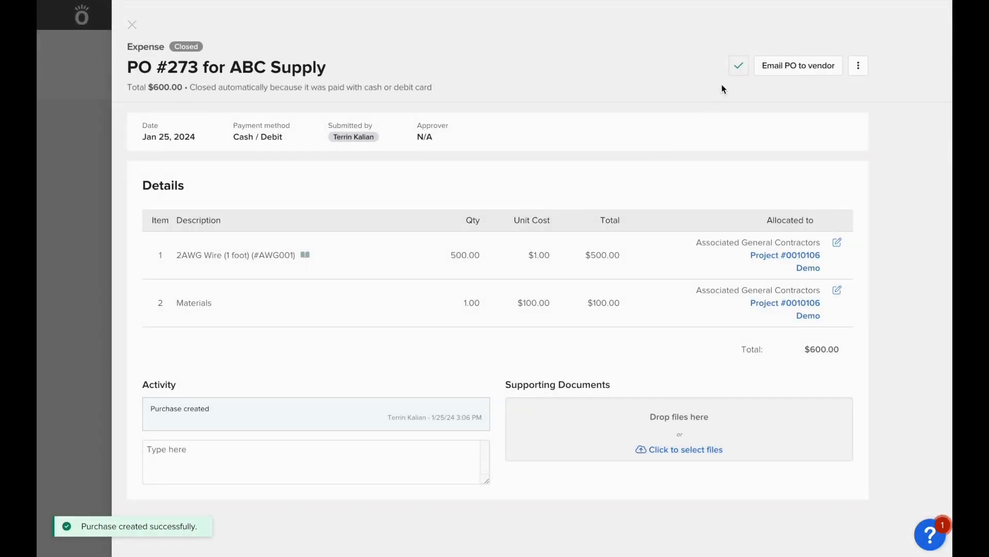
# Step: Check the ABC Supply expense's QuickBooks sync status and view the synced expense in QuickBooks
pyautogui.click(739, 65)
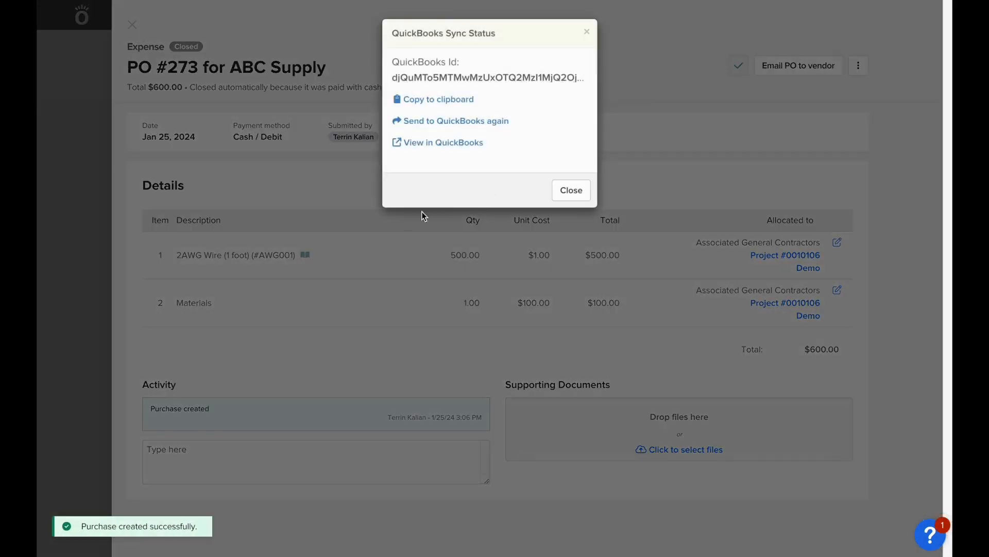
pyautogui.click(431, 143)
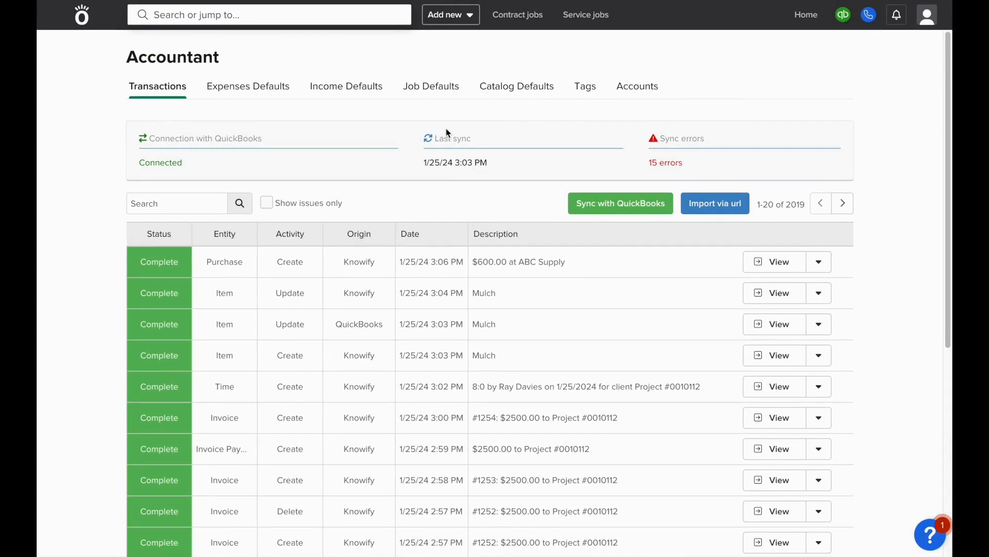
# Step: Review the accountant's list of accounts and their expense-pull settings, examining the Accounting fees account
pyautogui.click(637, 95)
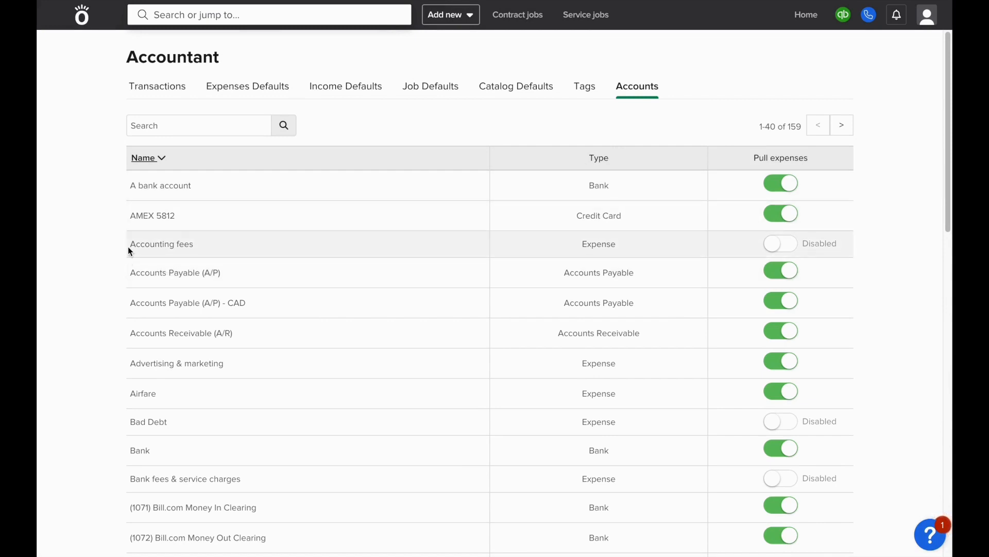
pyautogui.moveTo(128, 246); pyautogui.dragTo(211, 246)
pyautogui.click(211, 246)
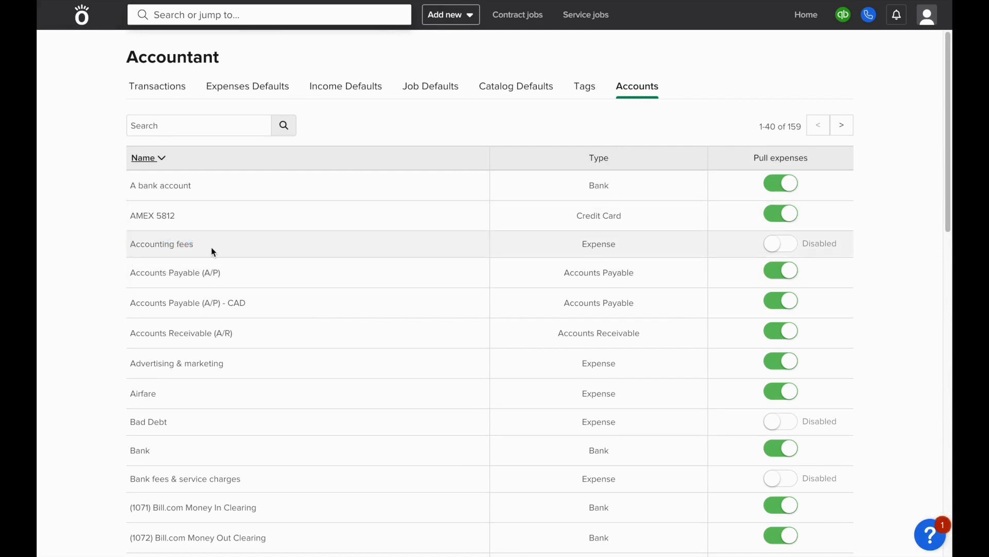